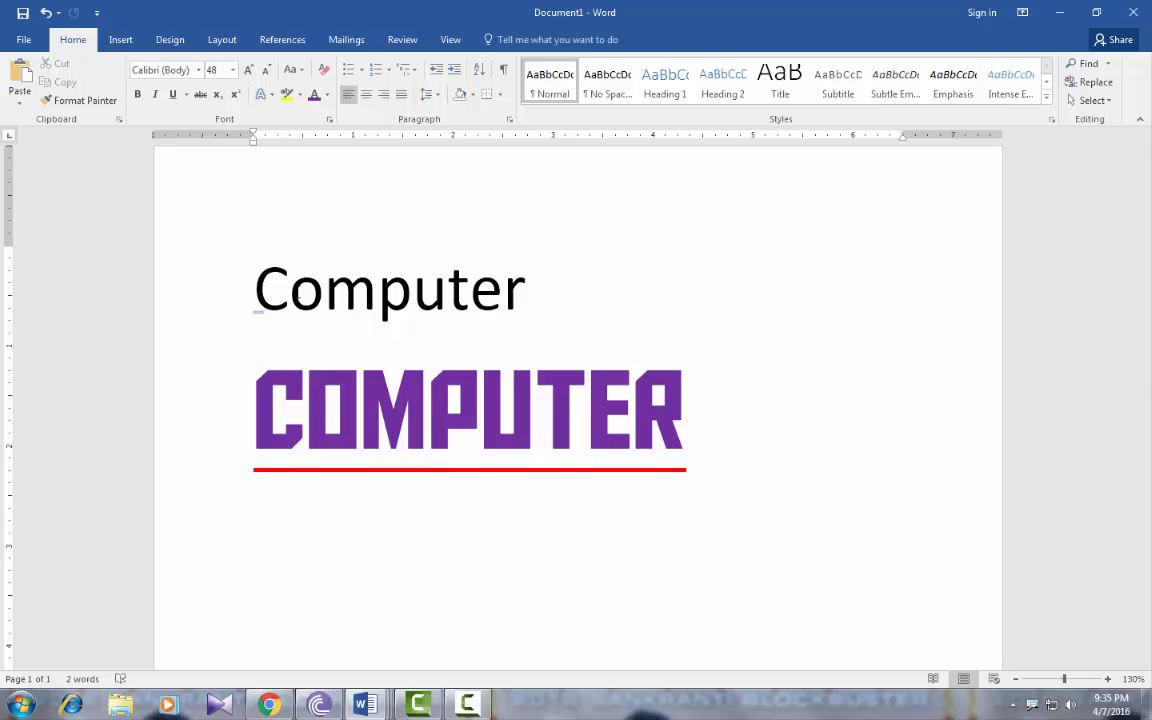
Select the plain 'Computer' and the stylized 'COMPUTER' to compare their fonts
left_click_drag(254, 290, 525, 298)
left_click(308, 401)
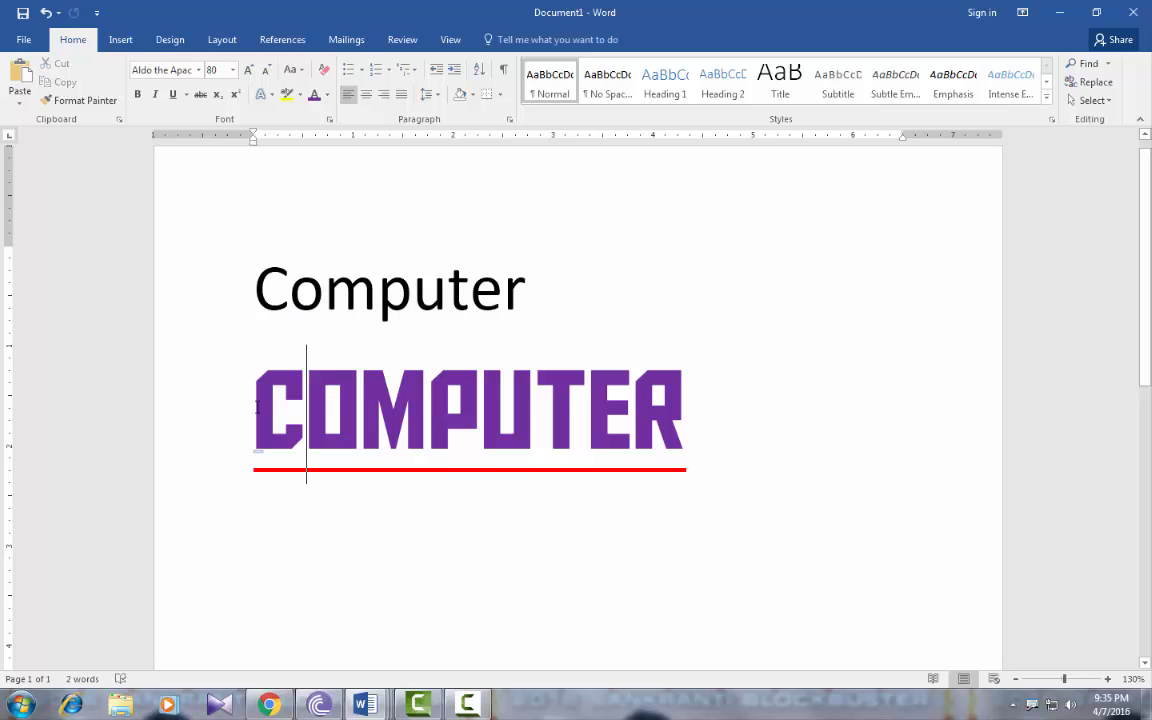
left_click_drag(255, 400, 700, 397)
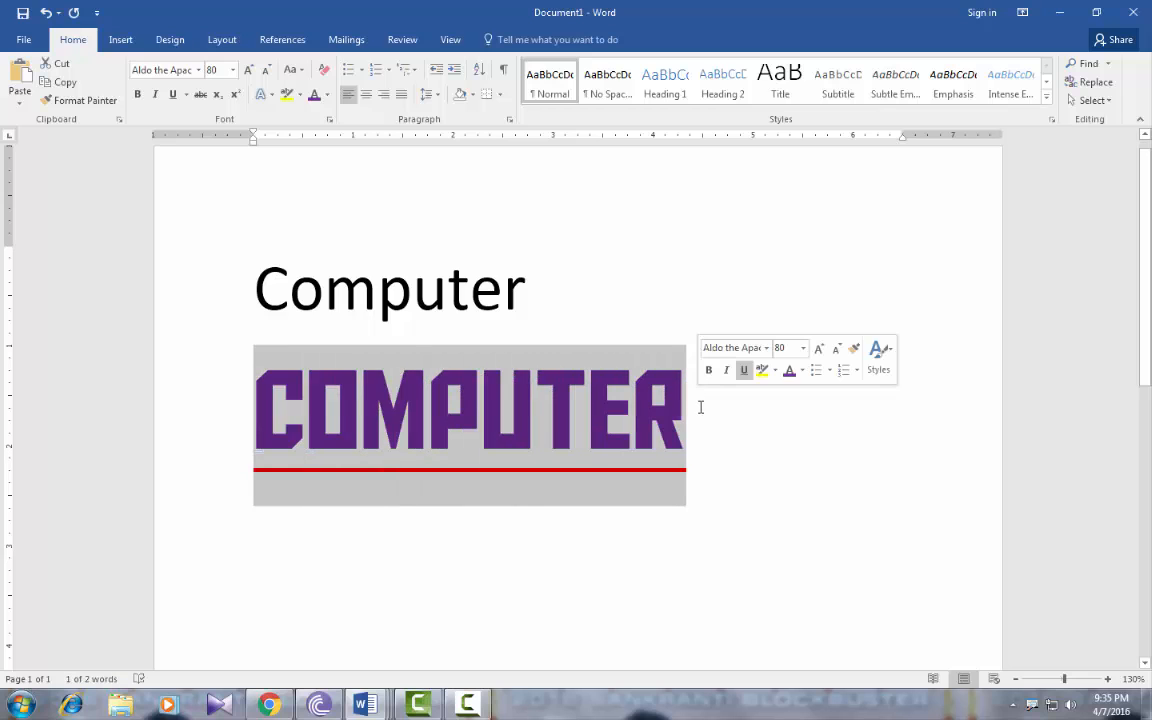
left_click(697, 412)
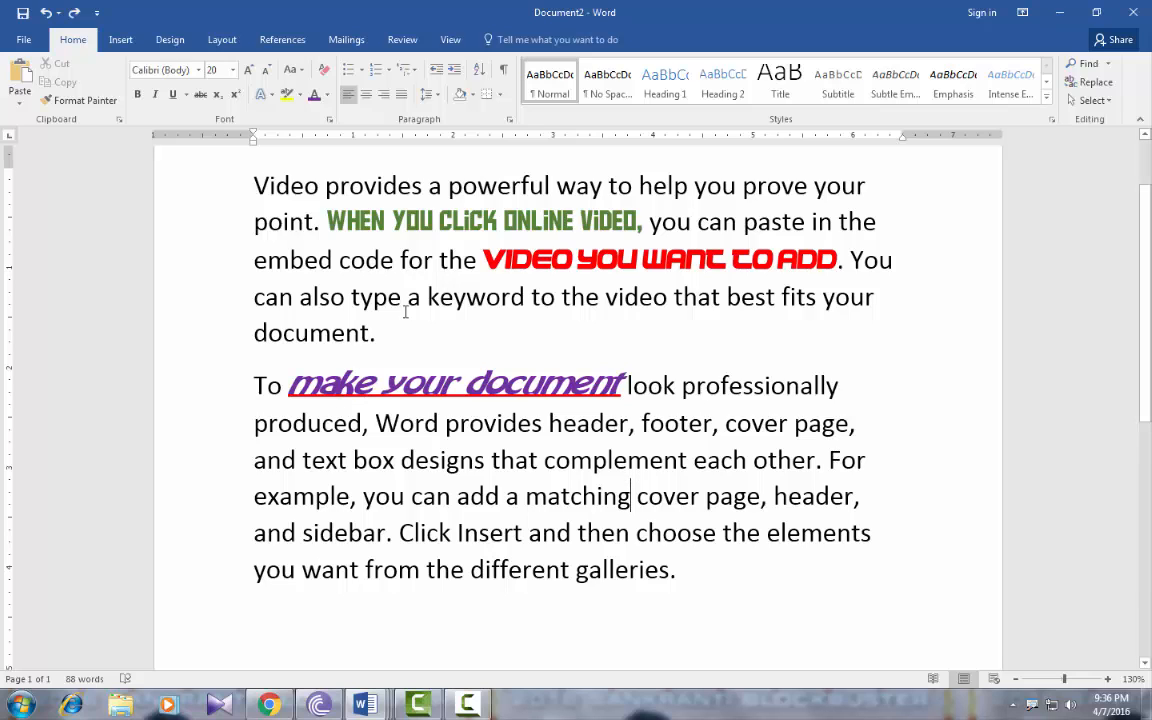
left_click_drag(360, 297, 745, 298)
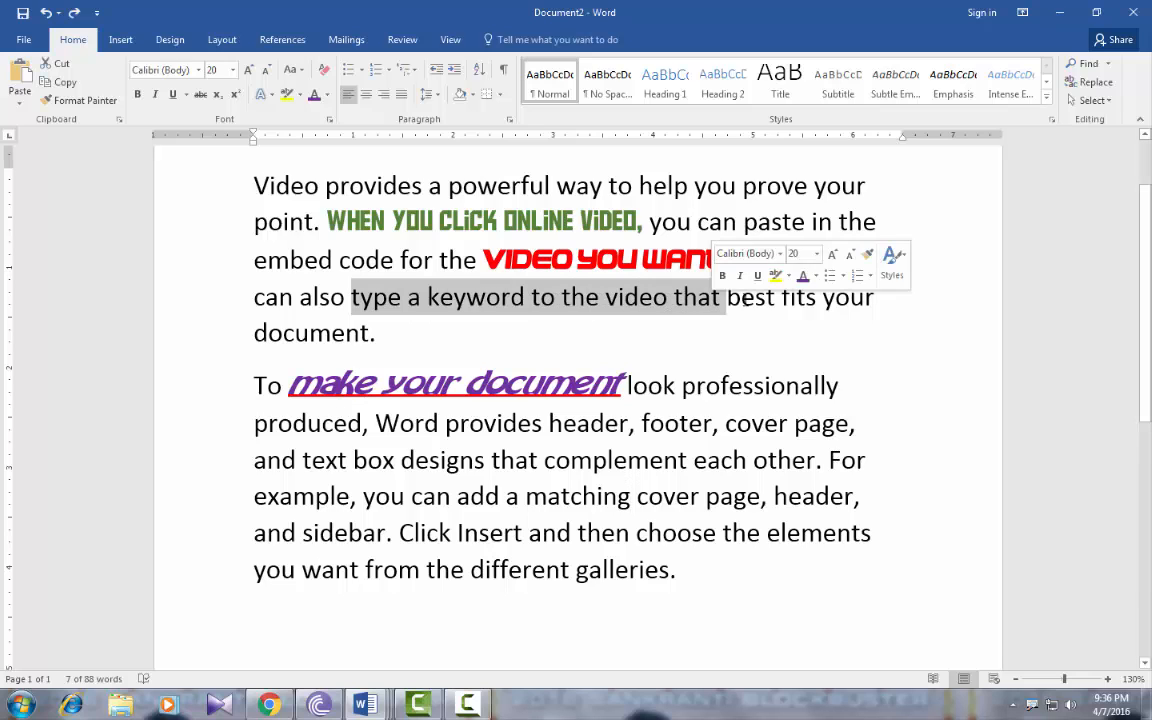
left_click(745, 297)
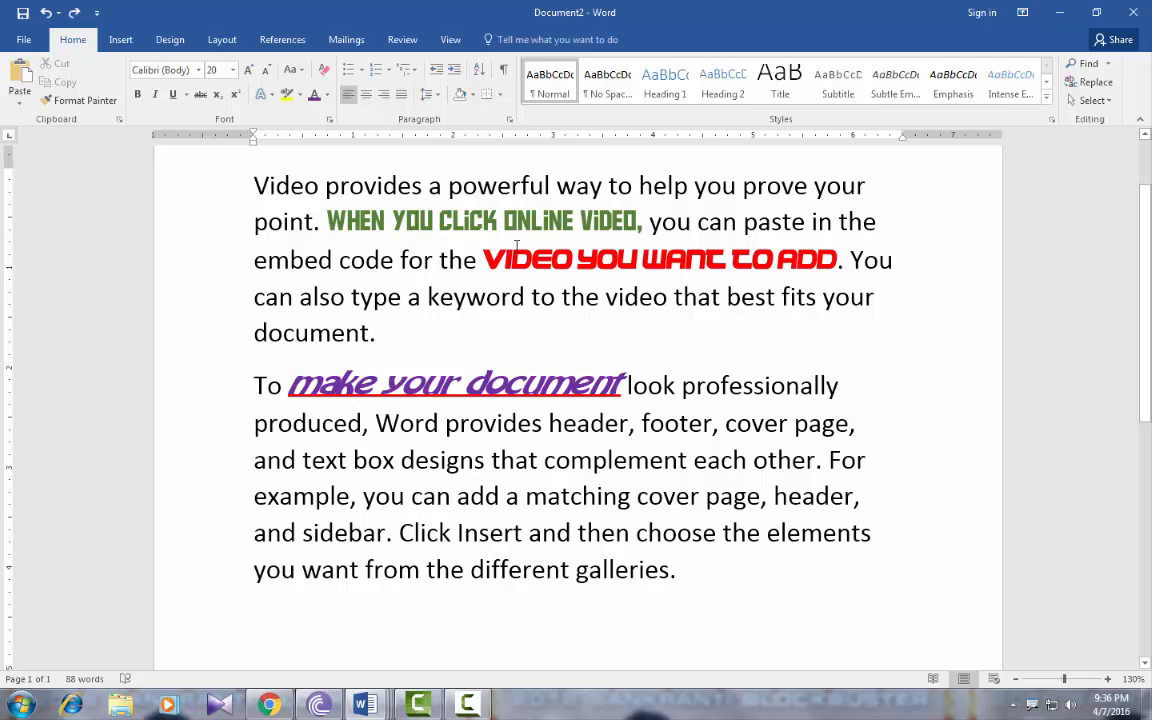
left_click_drag(484, 260, 736, 260)
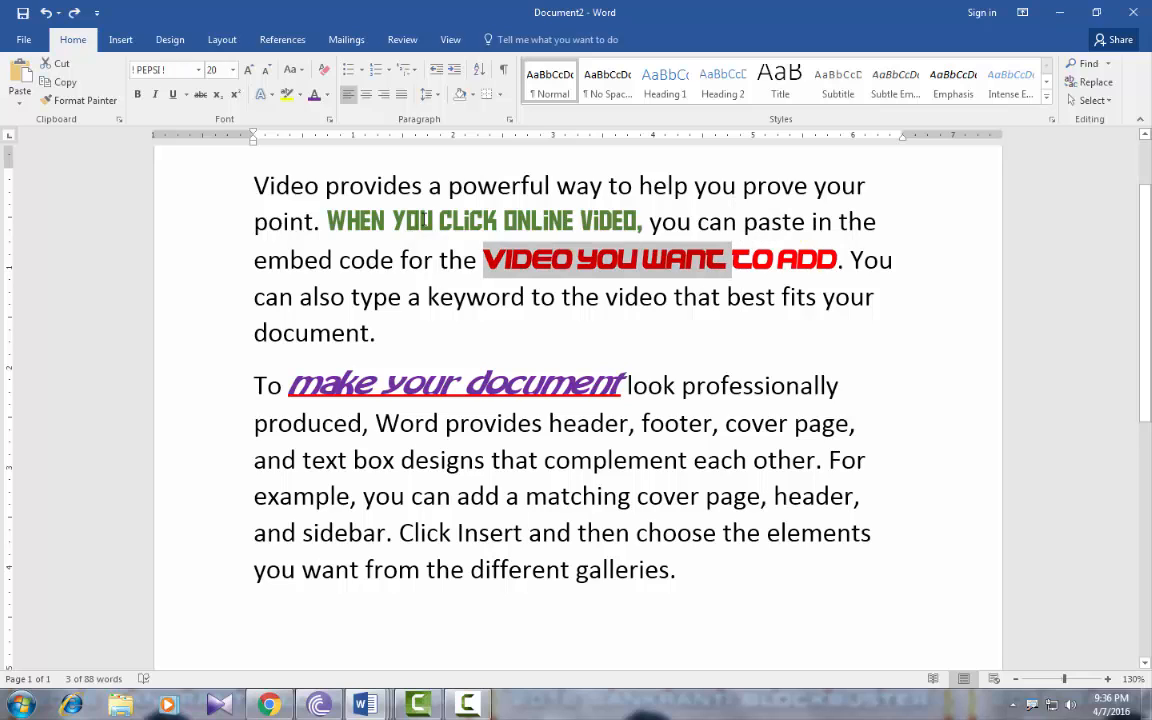
left_click(389, 220)
left_click_drag(388, 220, 580, 222)
left_click(392, 381)
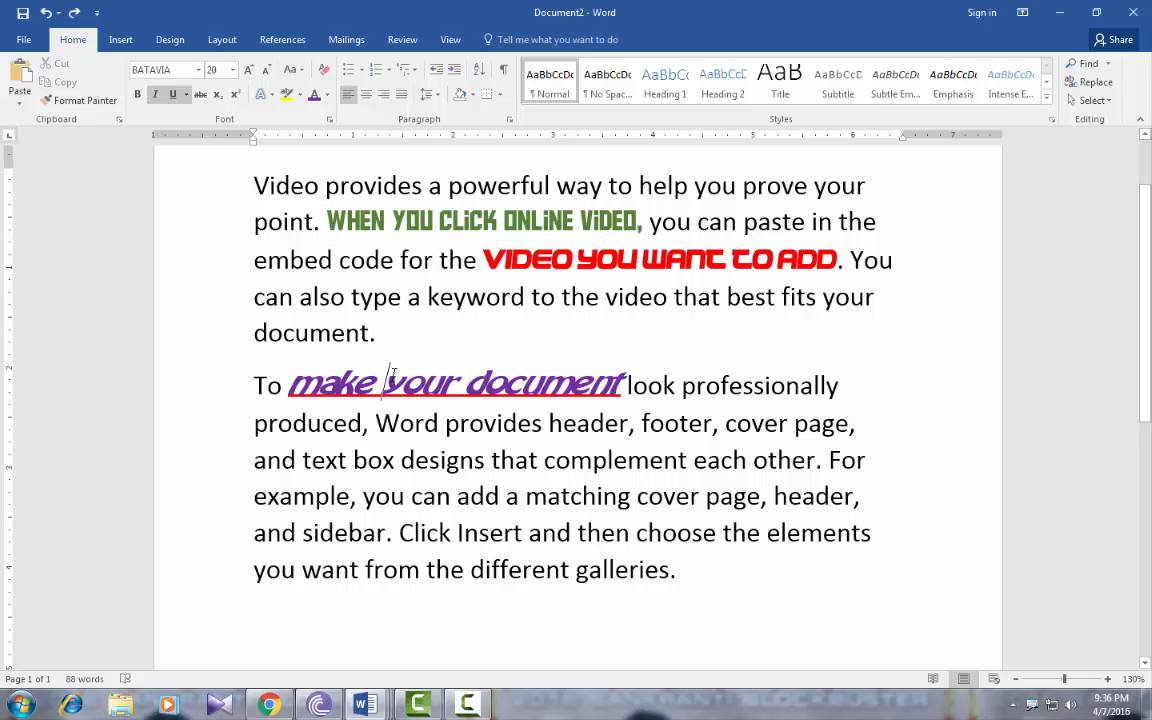
left_click_drag(386, 383, 572, 383)
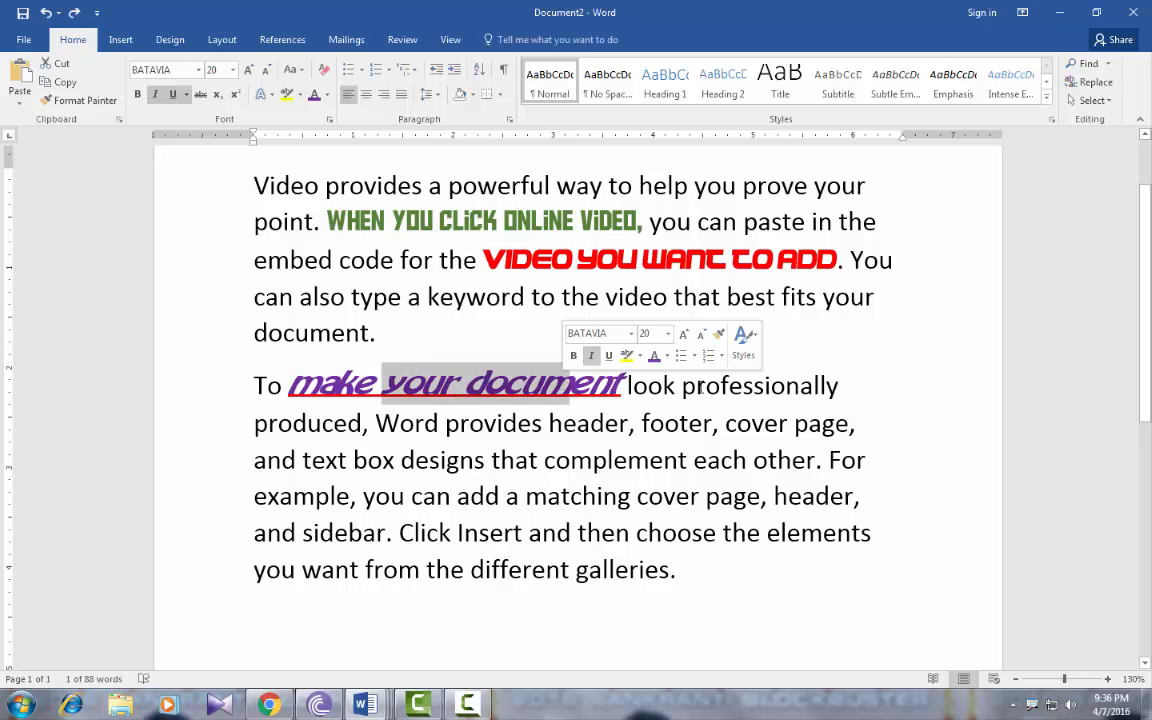
left_click(697, 386)
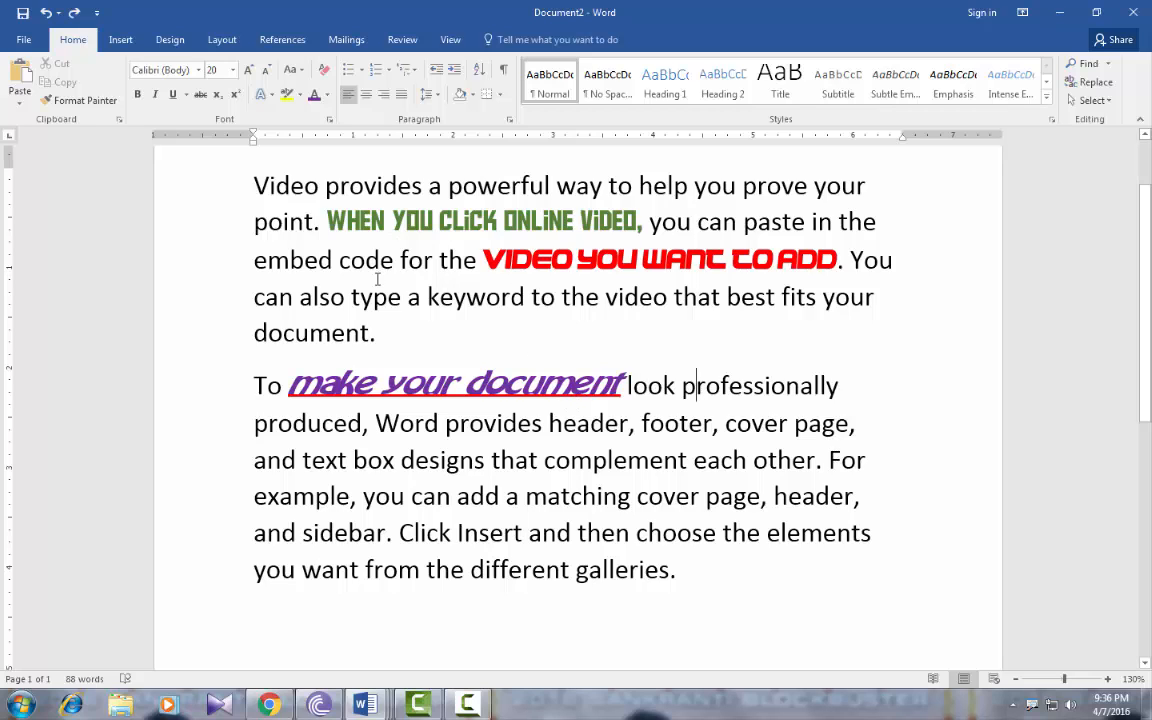
key("Down")
key("Down")
key("Down")
Cut 'designs that complement' and paste it after 'different galleries.'
left_click_drag(400, 460, 698, 452)
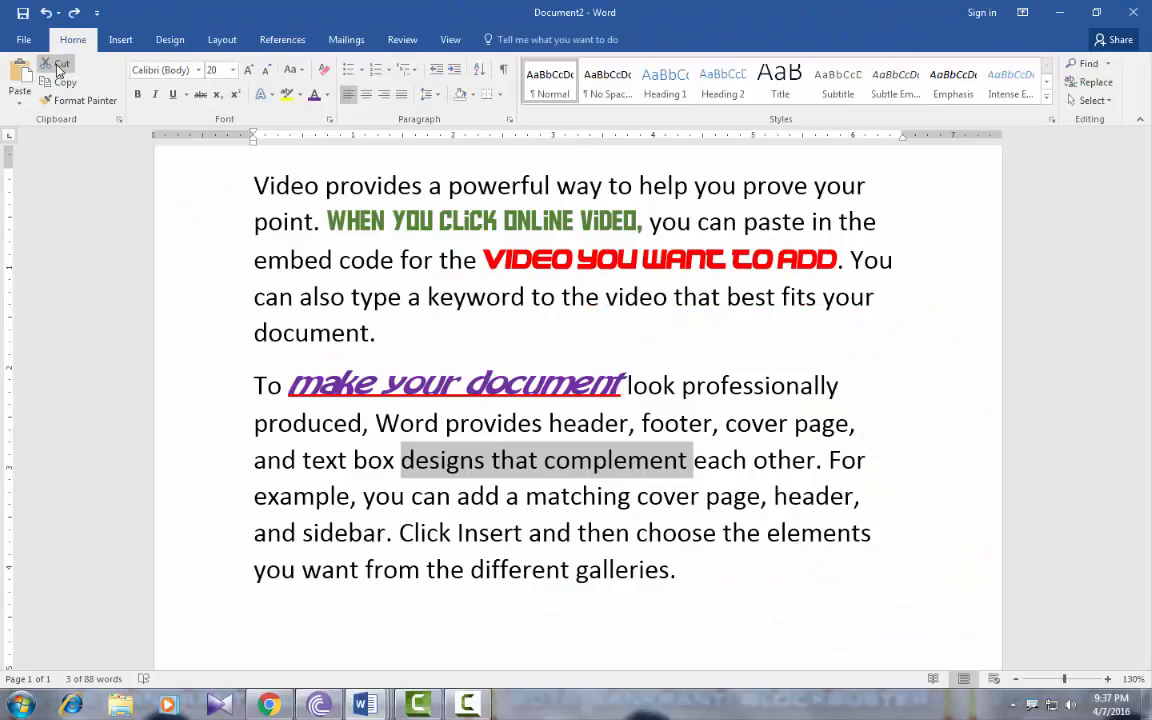
left_click(150, 90)
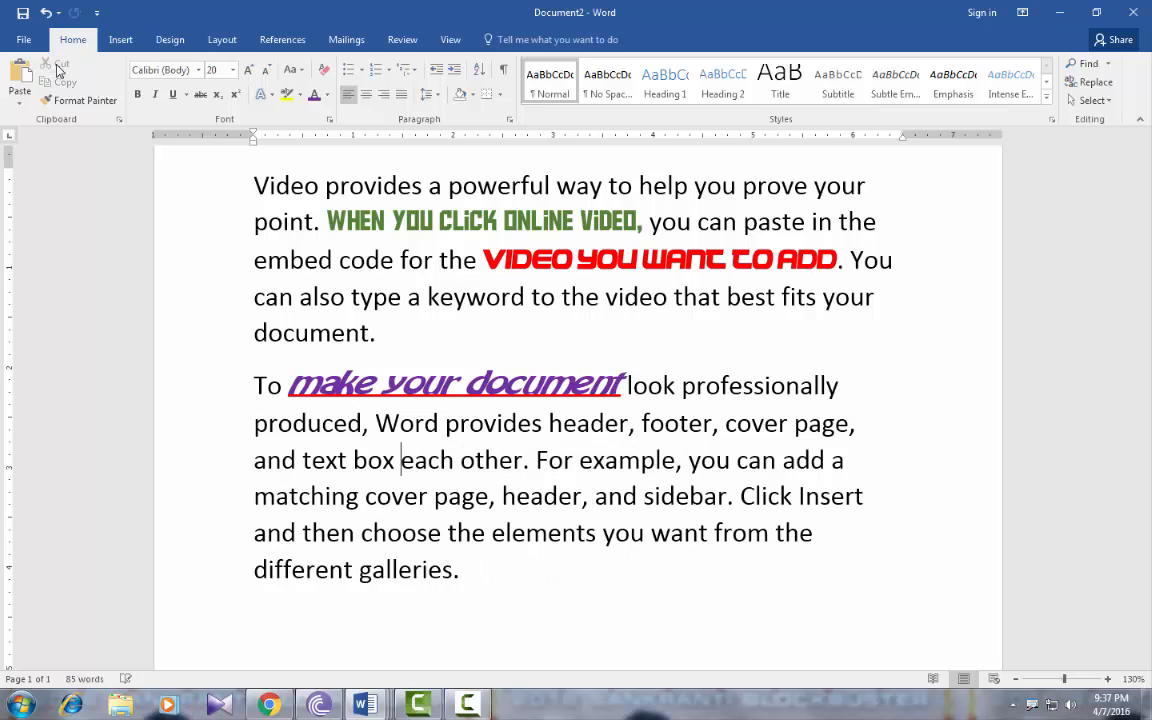
left_click(476, 573)
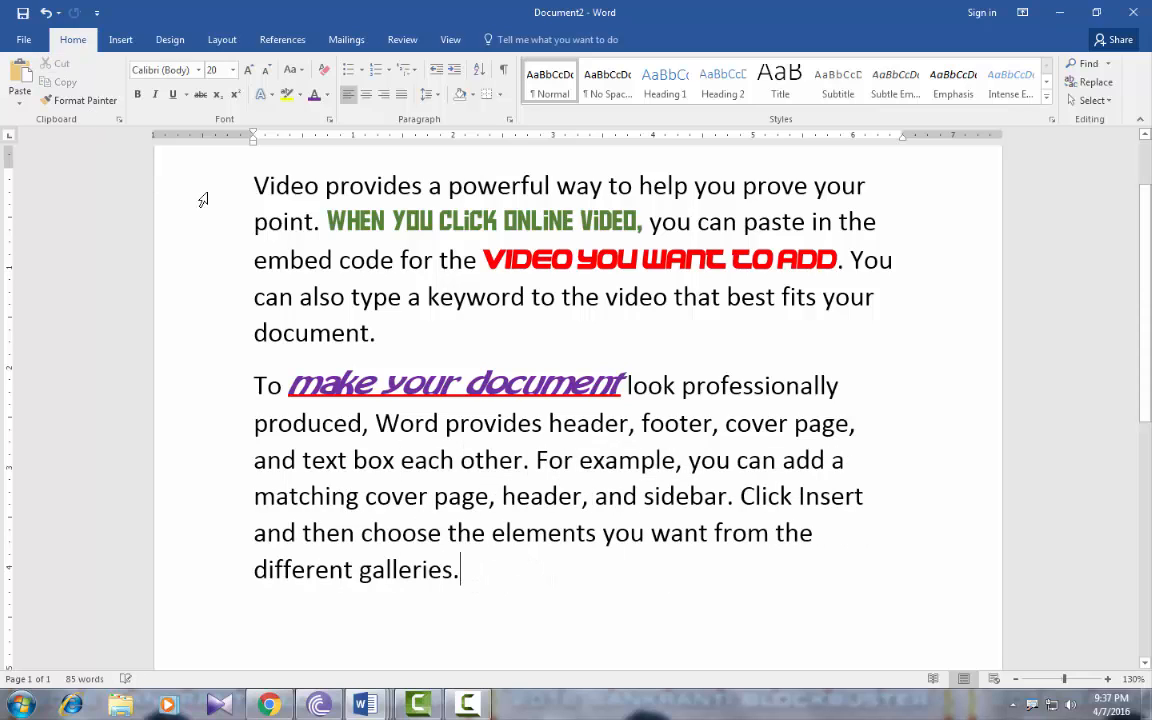
left_click(19, 78)
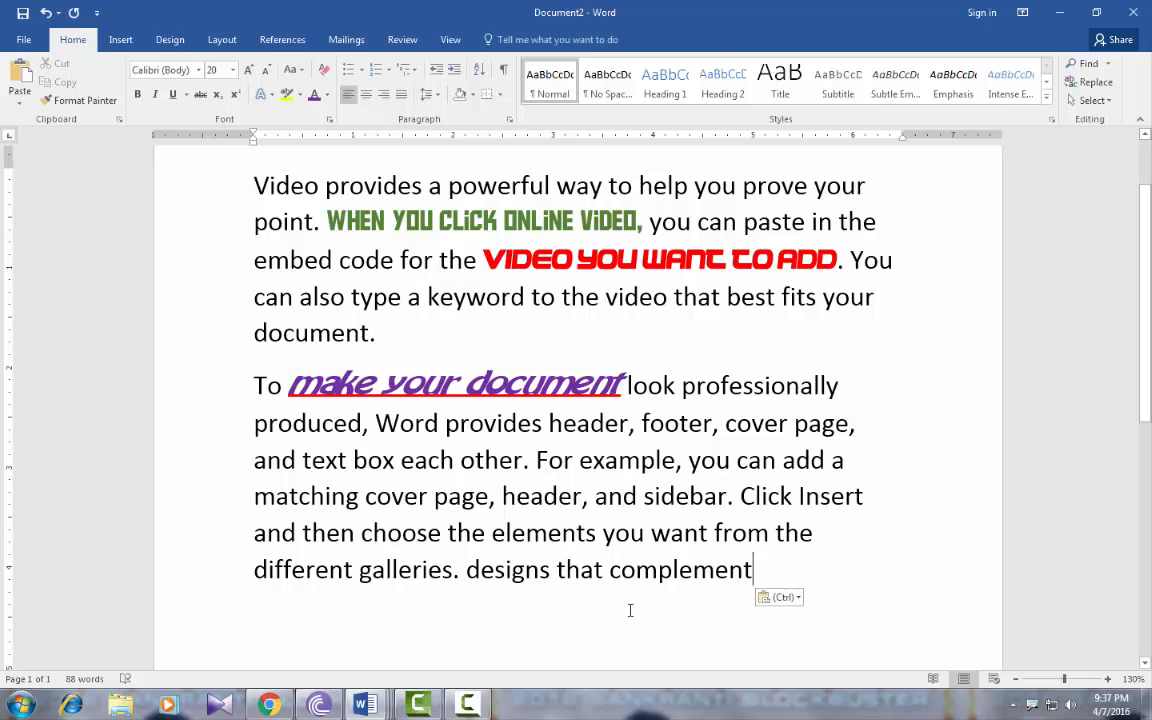
Copy 'Word provides header, footer, cover page,' into a new final paragraph
left_click_drag(857, 424, 376, 424)
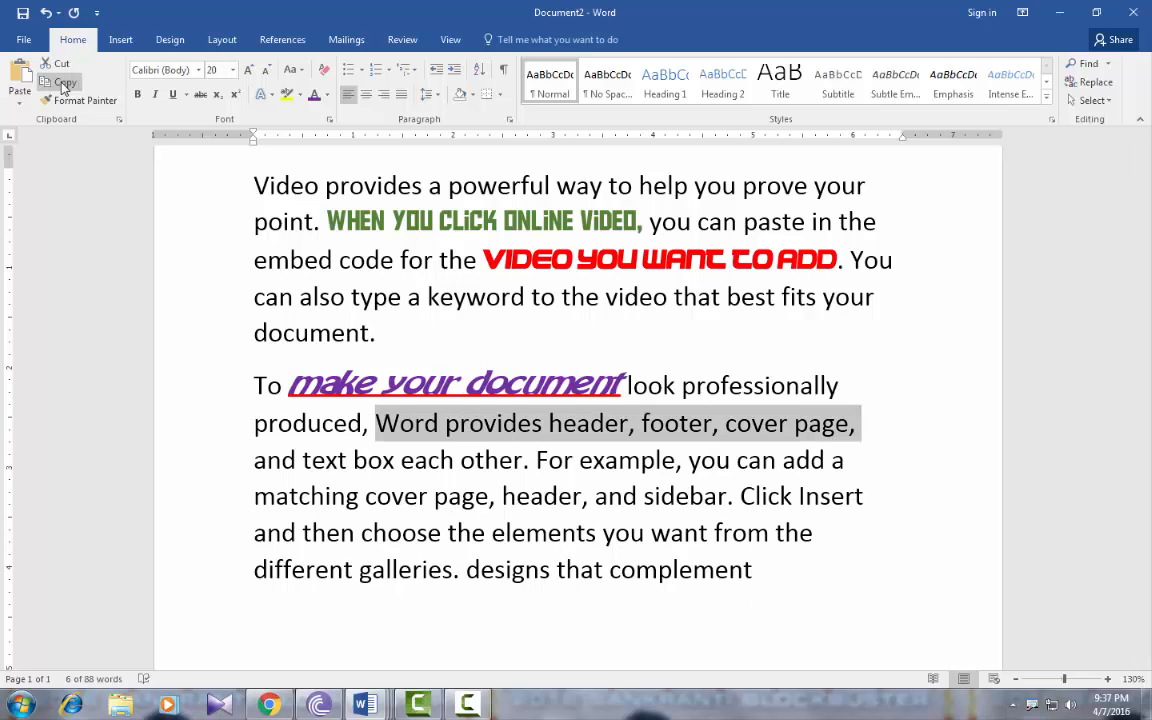
left_click(58, 83)
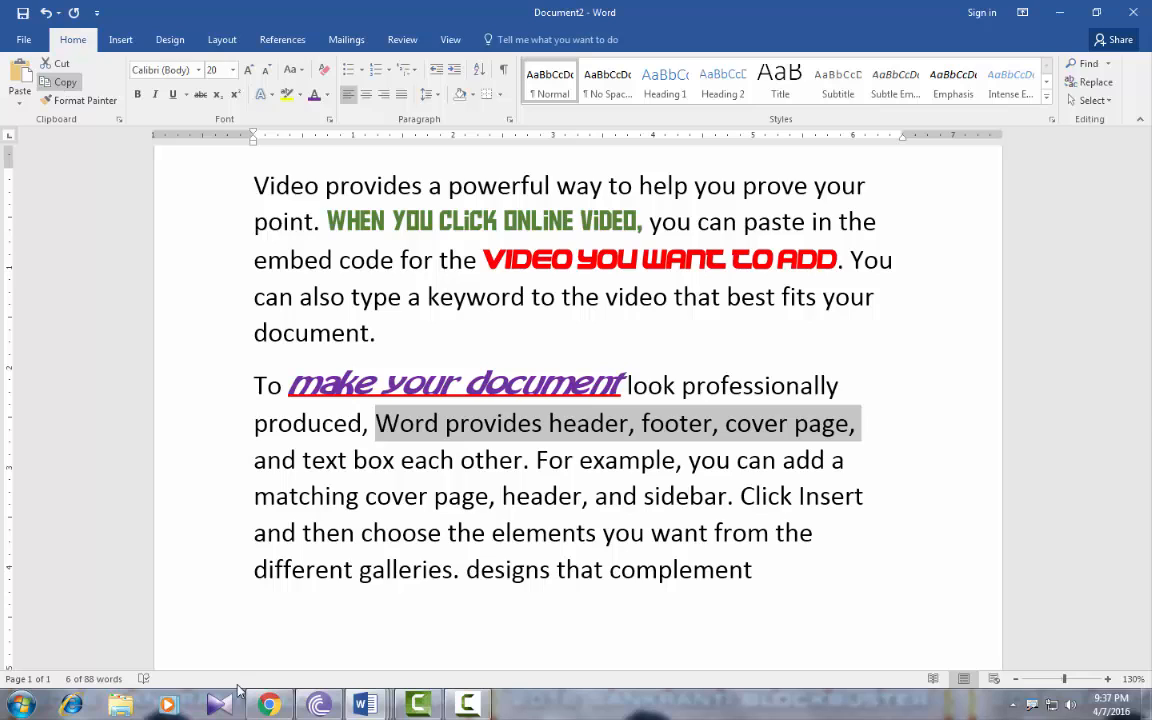
left_click(778, 572)
key("Return")
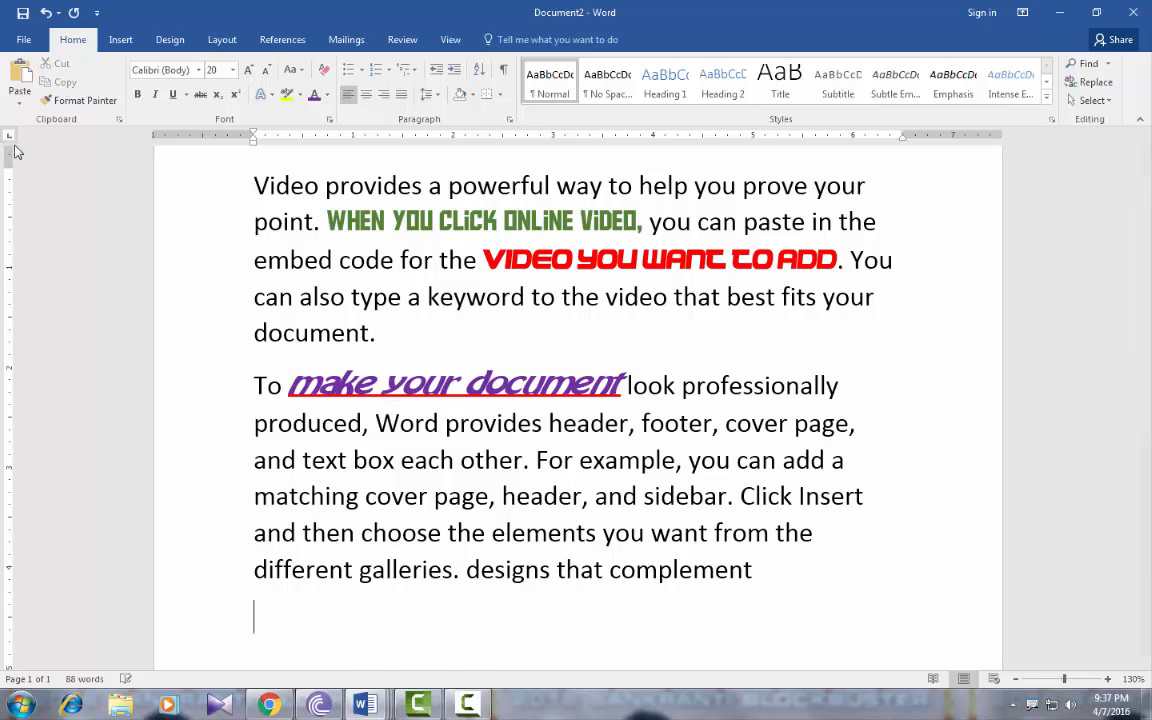
left_click(20, 75)
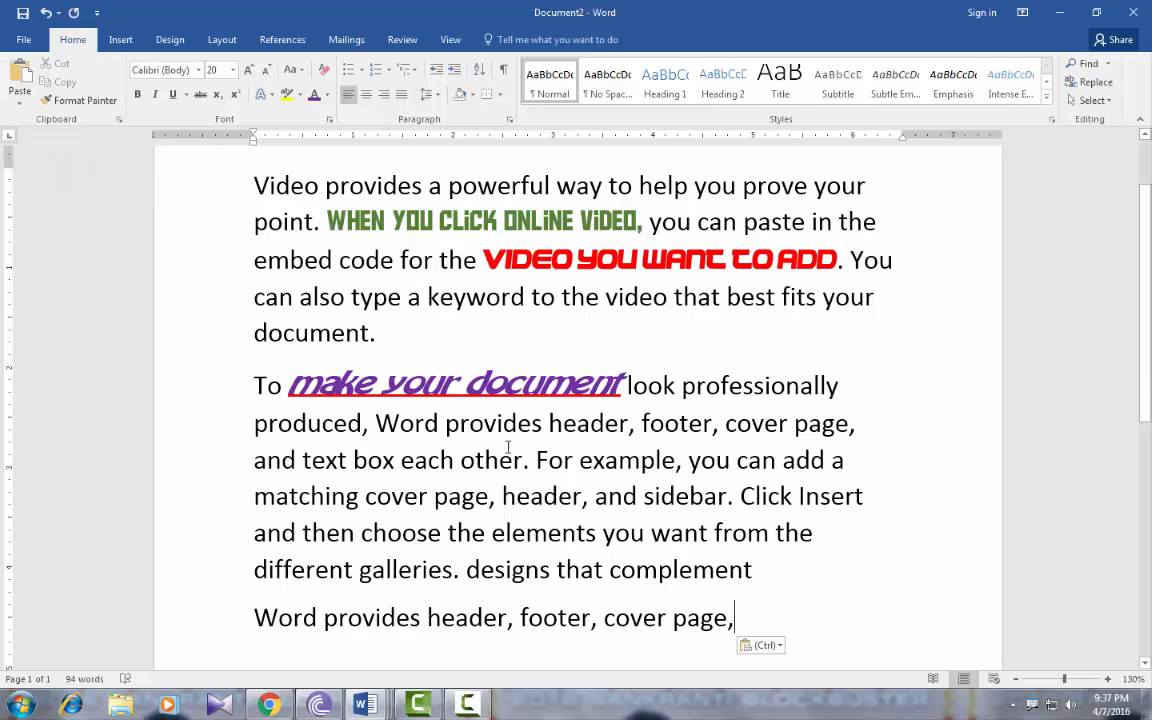
Move 'each other. For example' to after 'cover page,' in the last paragraph
left_click_drag(401, 460, 608, 465)
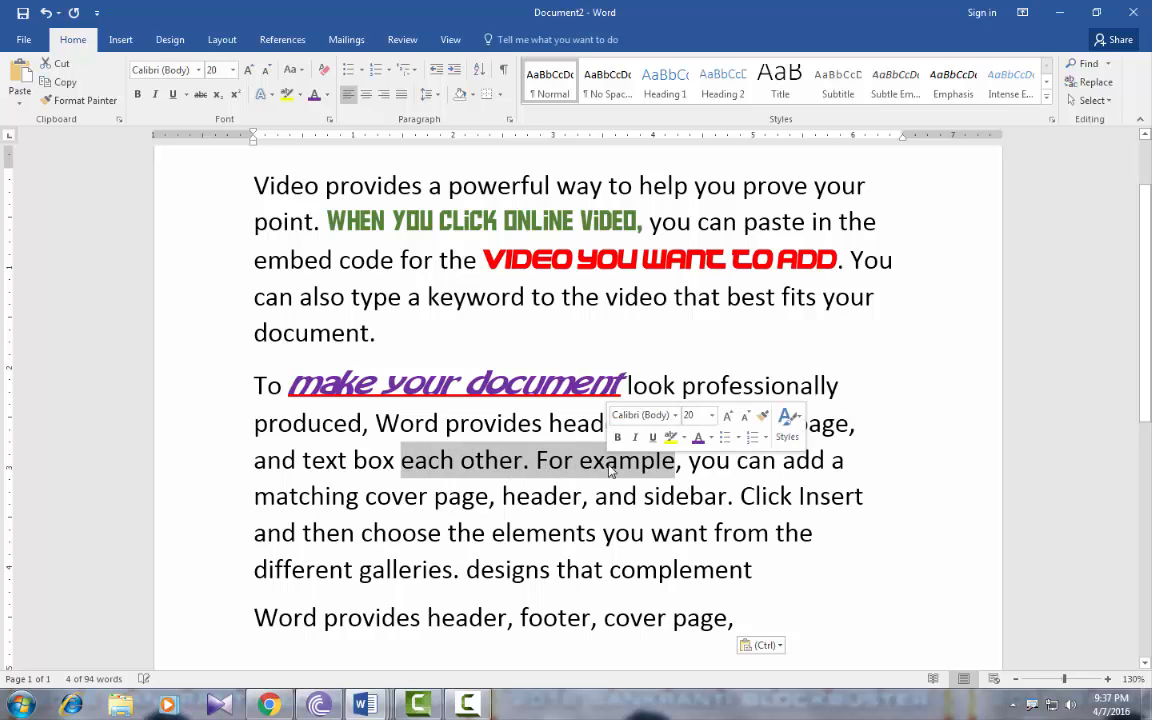
key("ctrl+x")
left_click(755, 614)
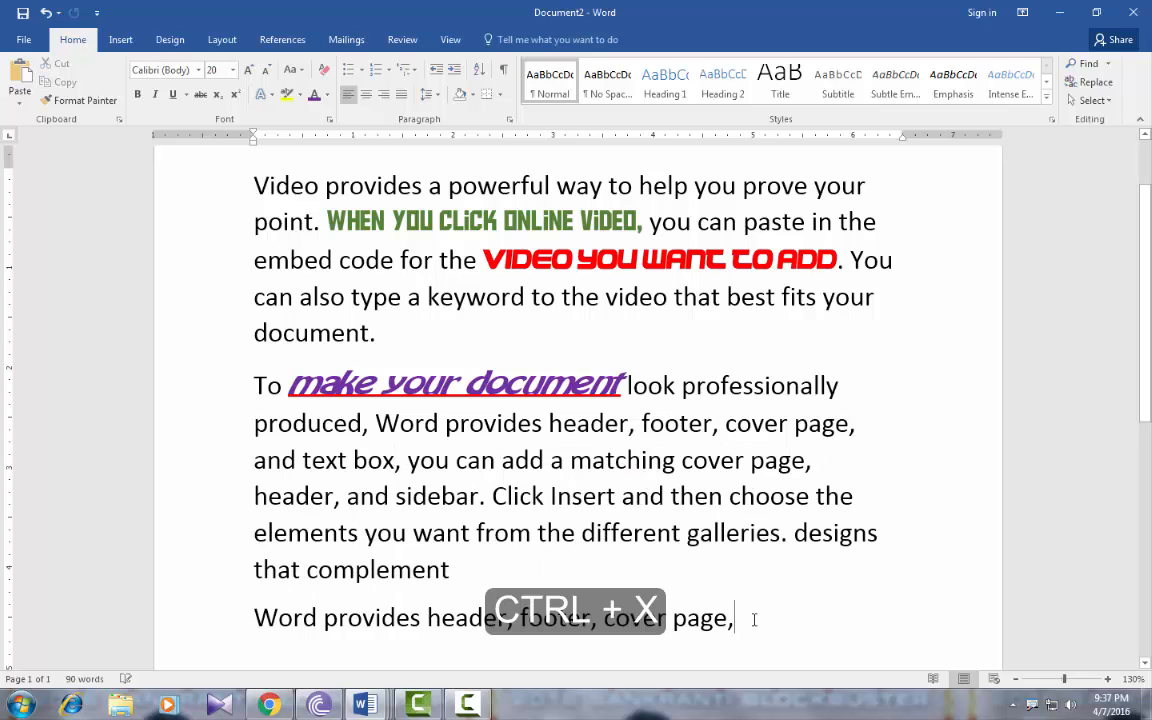
key("ctrl+v")
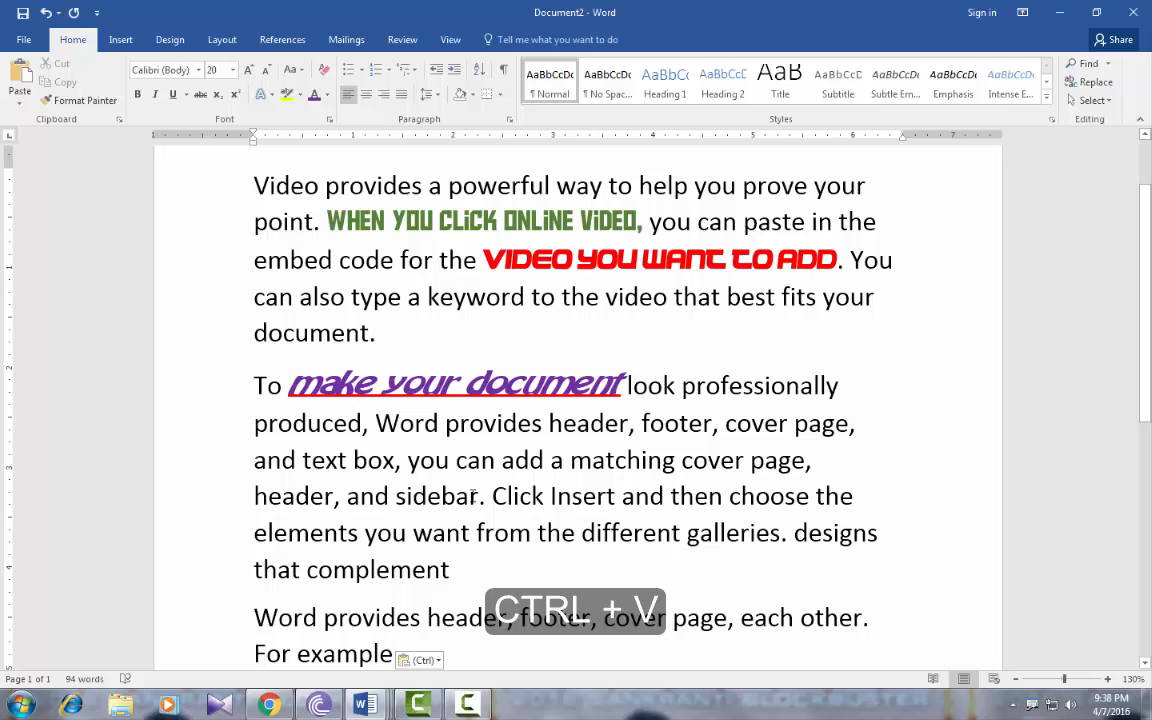
Copy 'sidebar. Click Insert and then' and paste it after 'that complement'
left_click_drag(396, 497, 715, 500)
key("ctrl+c")
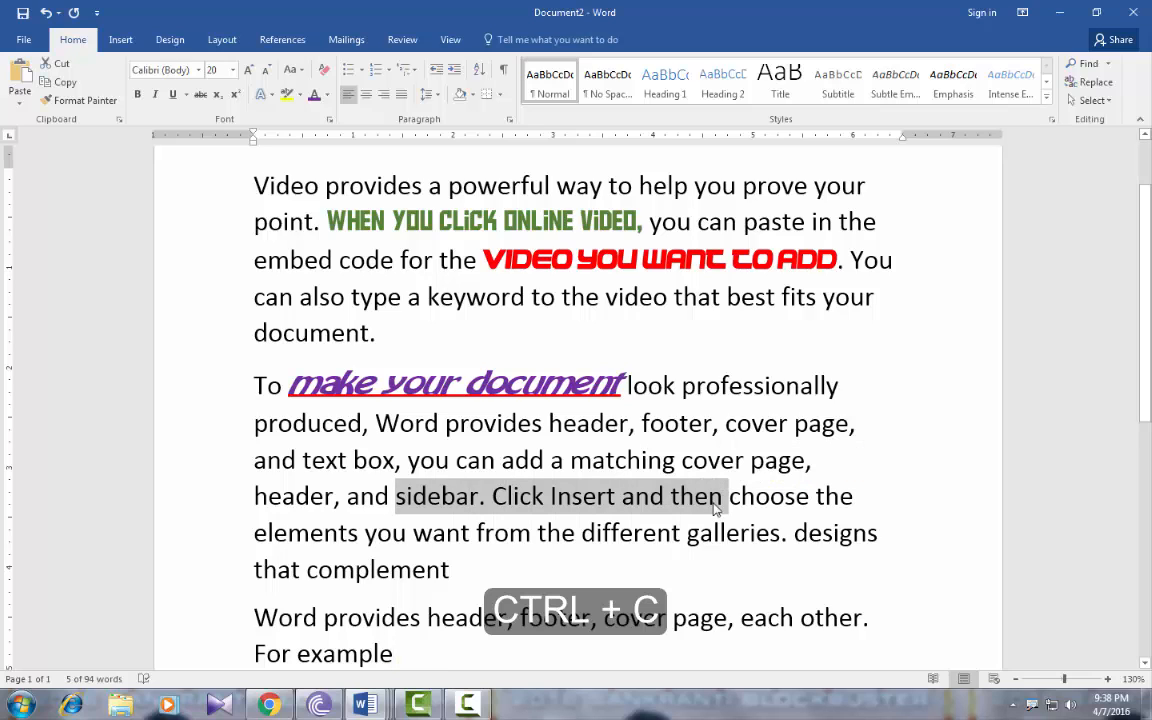
left_click(486, 567)
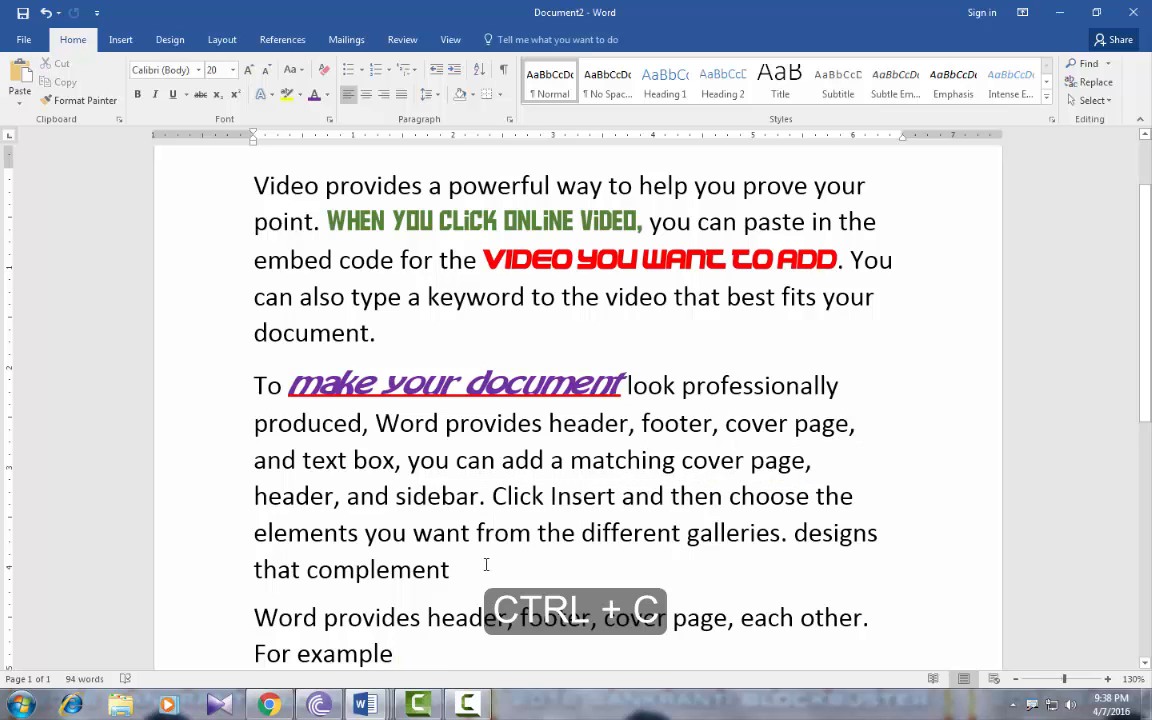
key("ctrl+v")
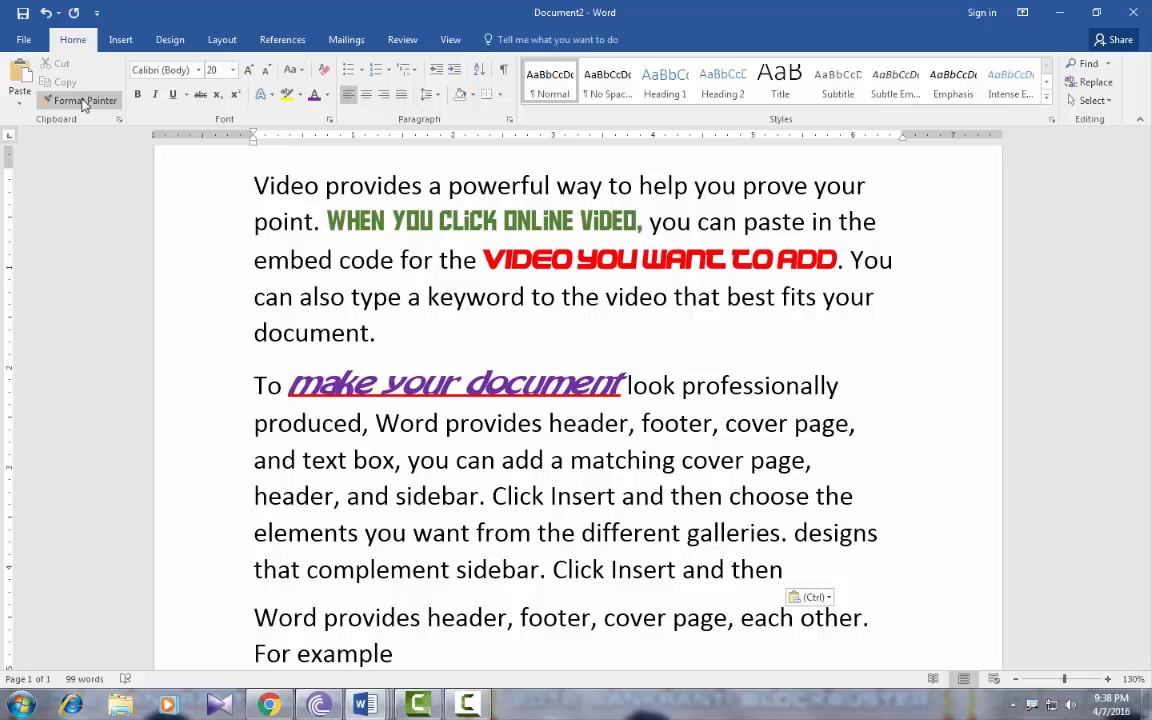
Bring up the Paste Options menu for the pasted 'sidebar. Click Insert and then' text
key("ctrl")
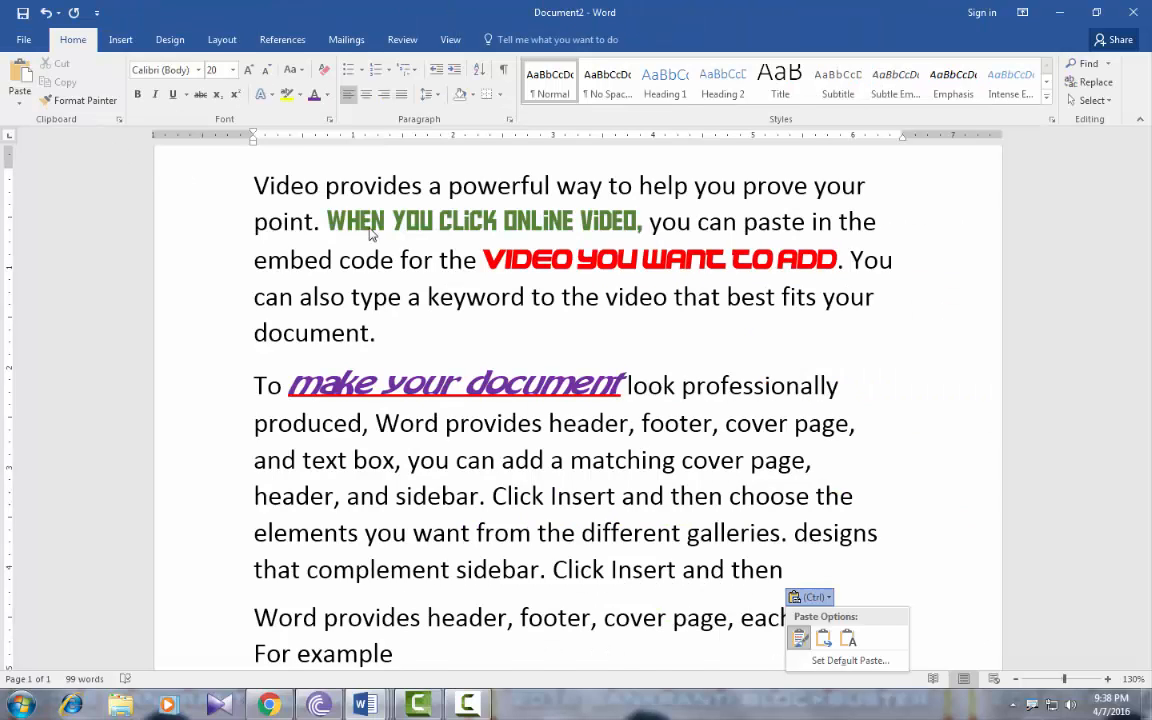
Use Format Painter to copy the green 'WHEN YOU CLICK' formatting onto 'can paste in the'
left_click(402, 225)
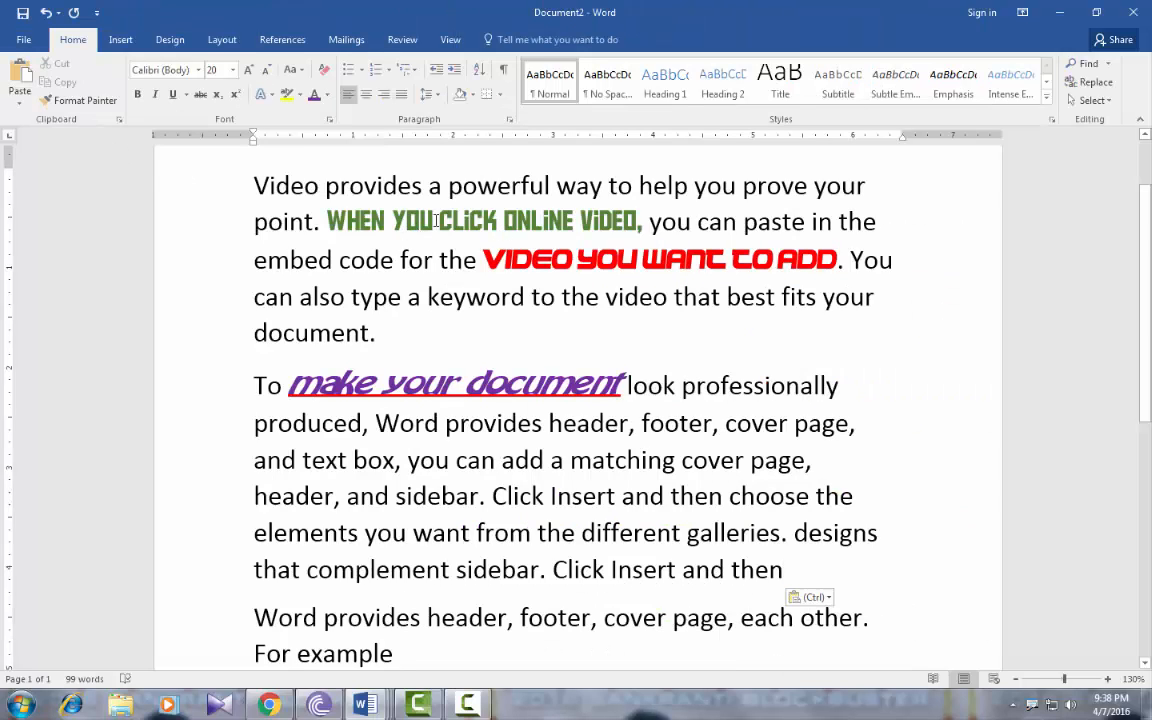
left_click_drag(393, 222, 489, 222)
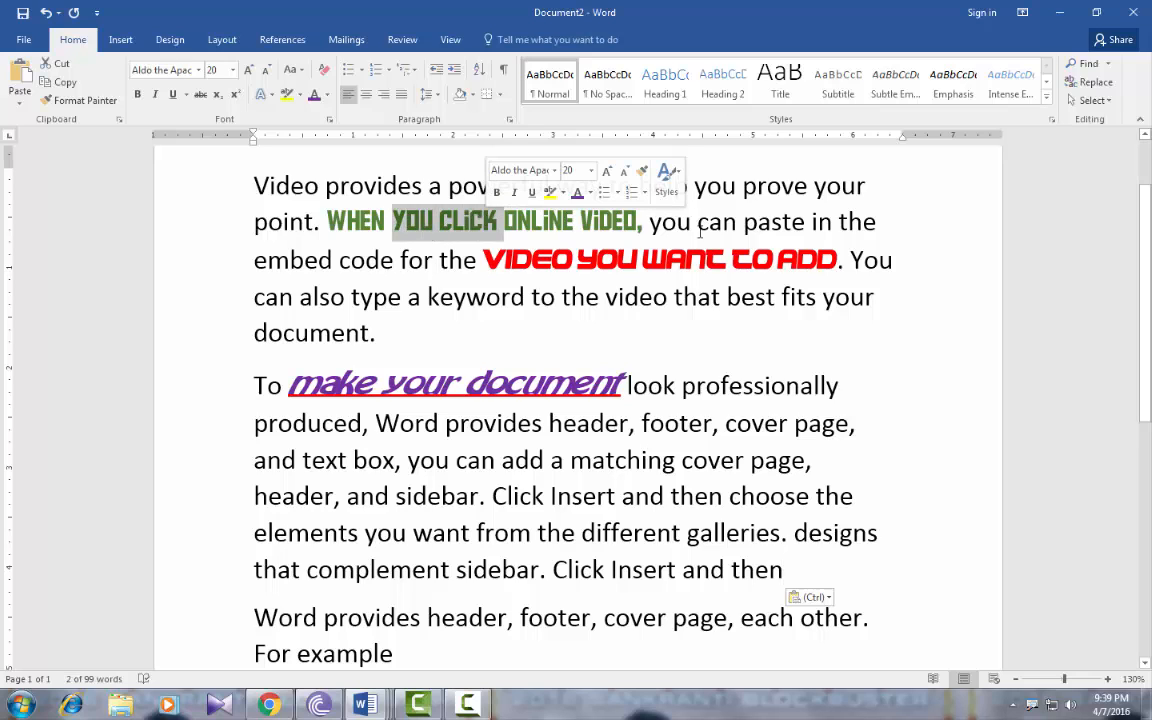
left_click_drag(698, 222, 876, 222)
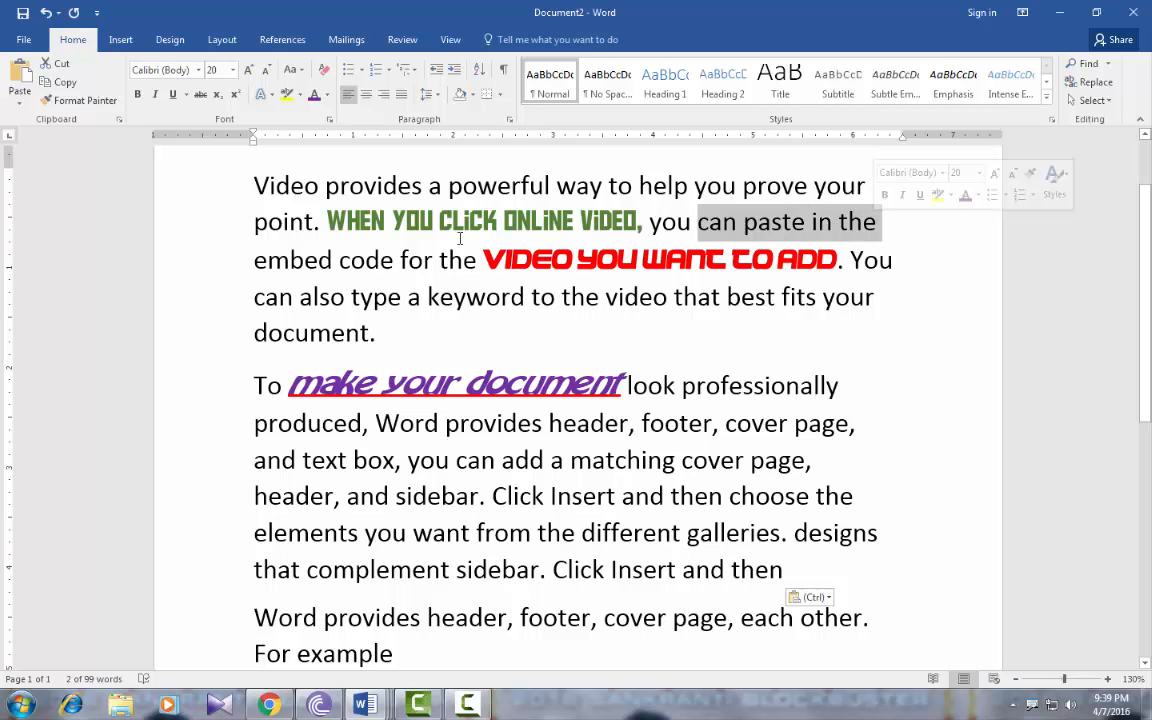
left_click(420, 222)
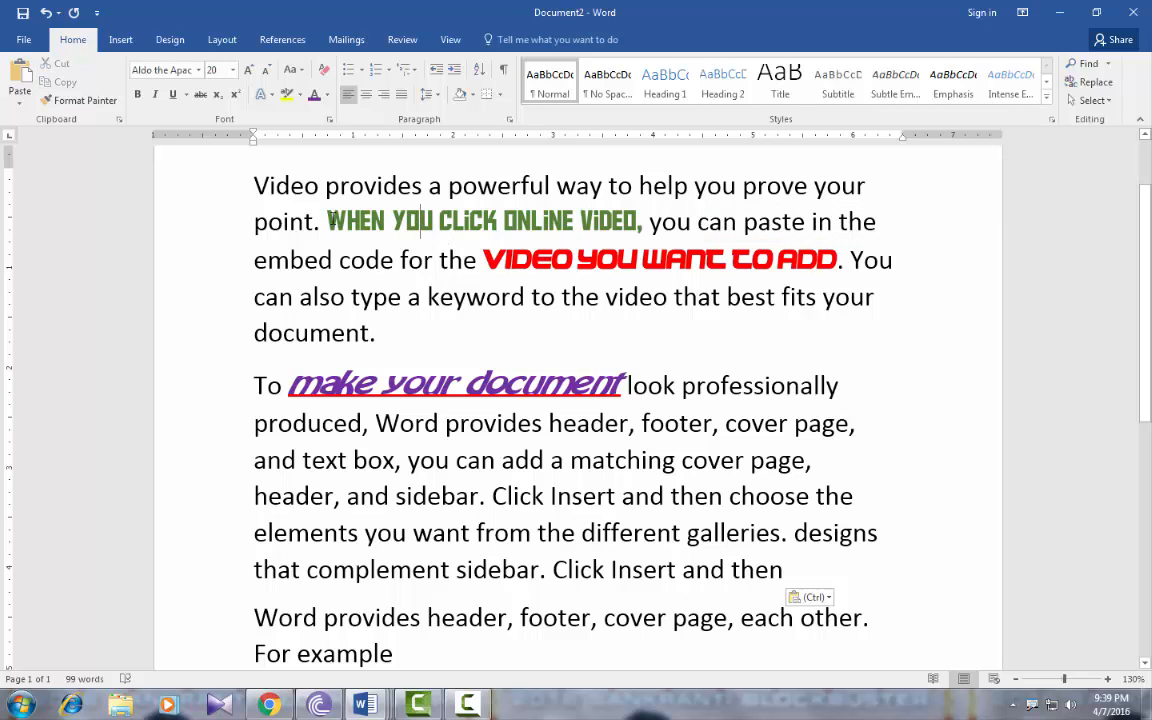
left_click_drag(325, 222, 352, 218)
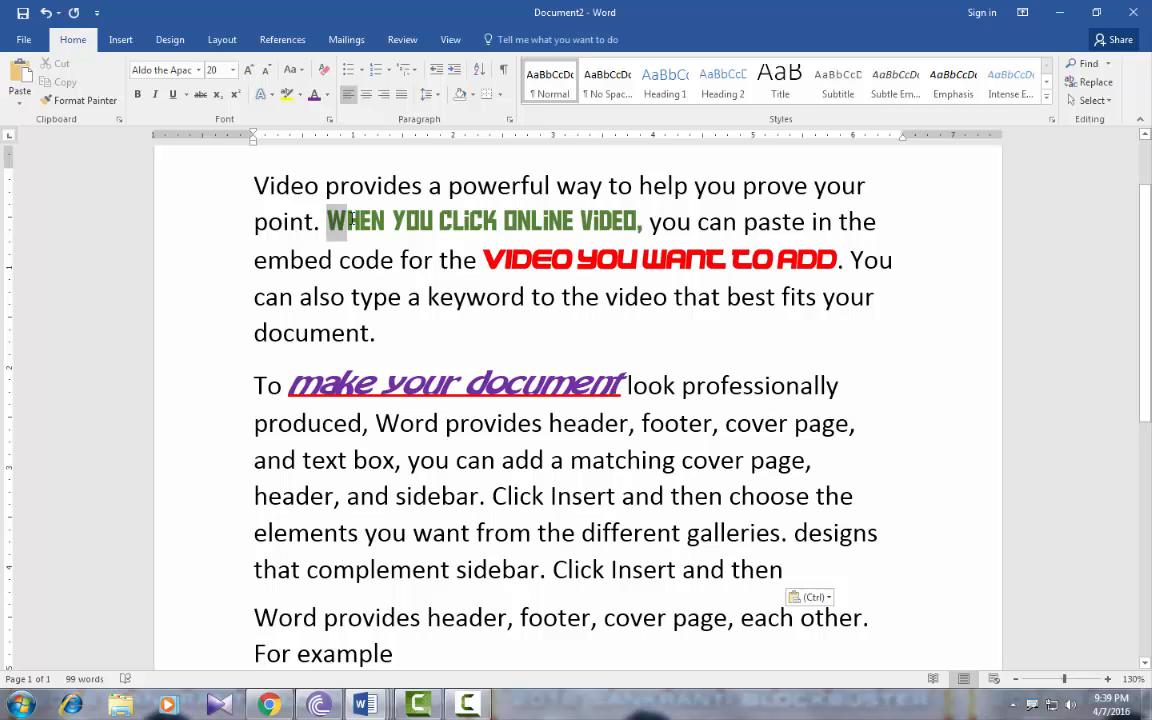
left_click_drag(326, 221, 500, 221)
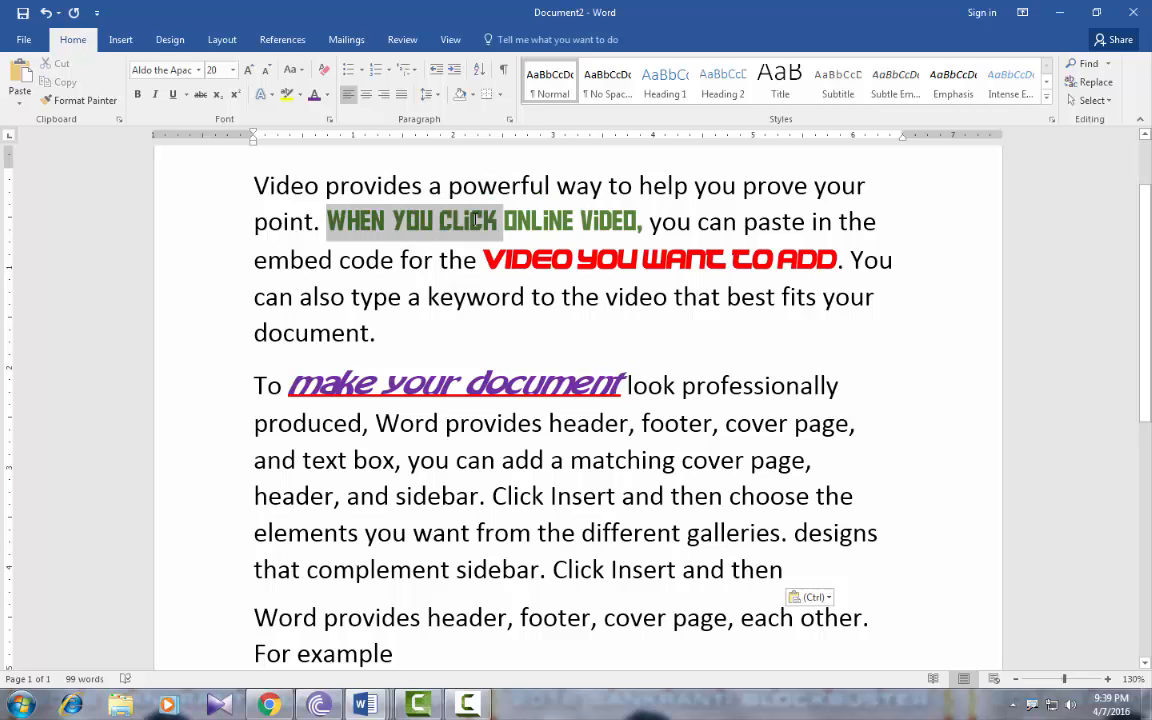
left_click(72, 101)
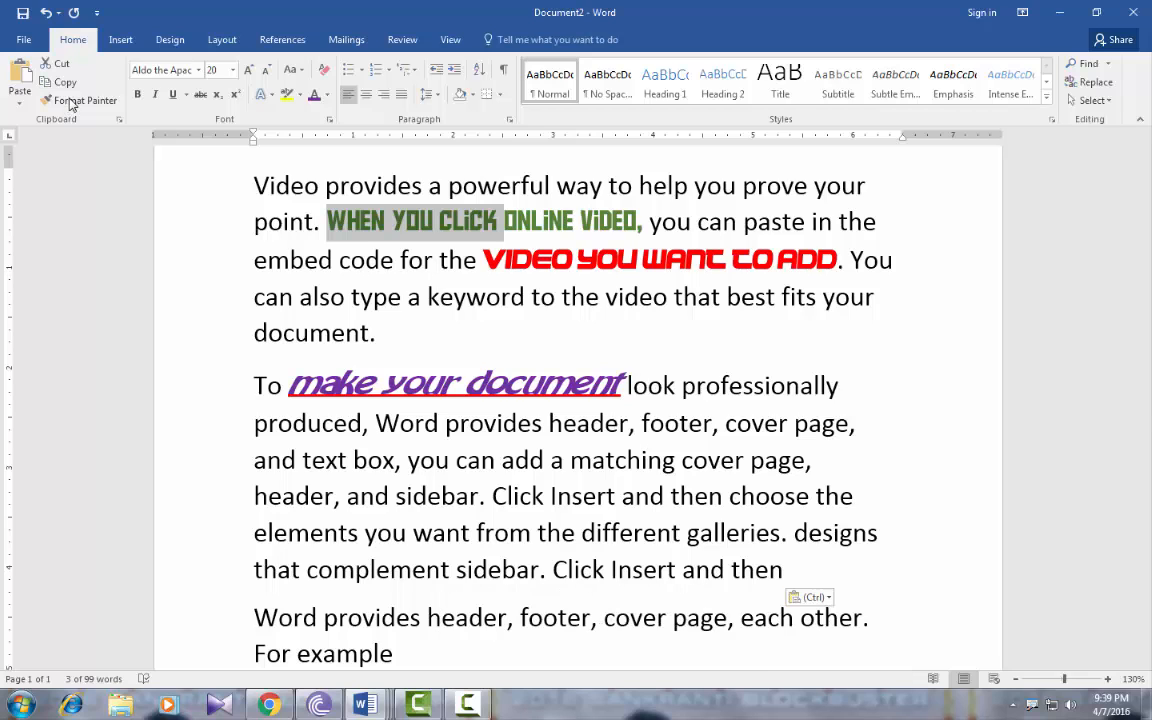
left_click(70, 100)
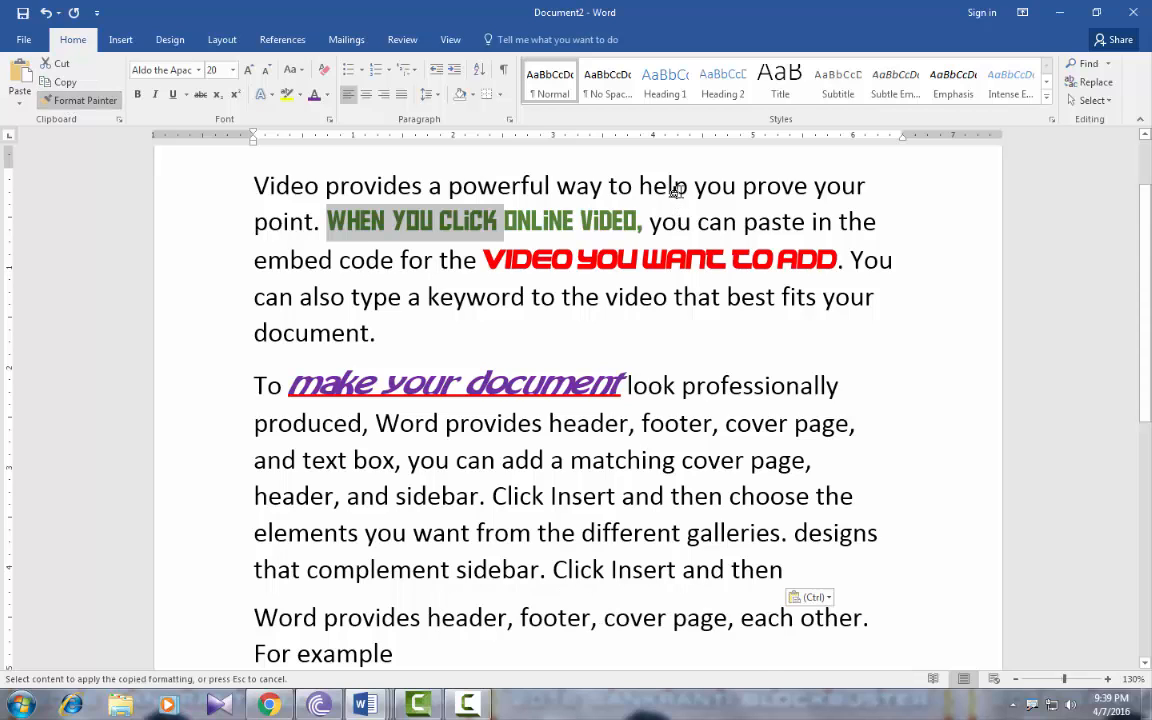
key("ctrl")
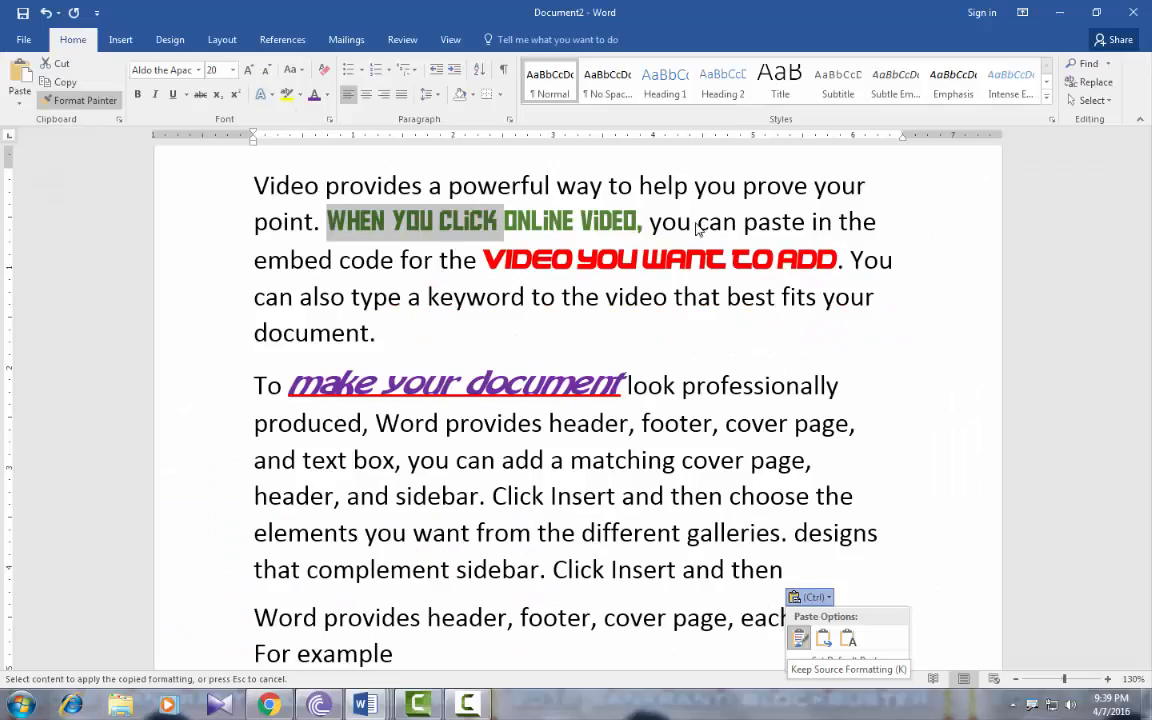
left_click_drag(697, 222, 880, 222)
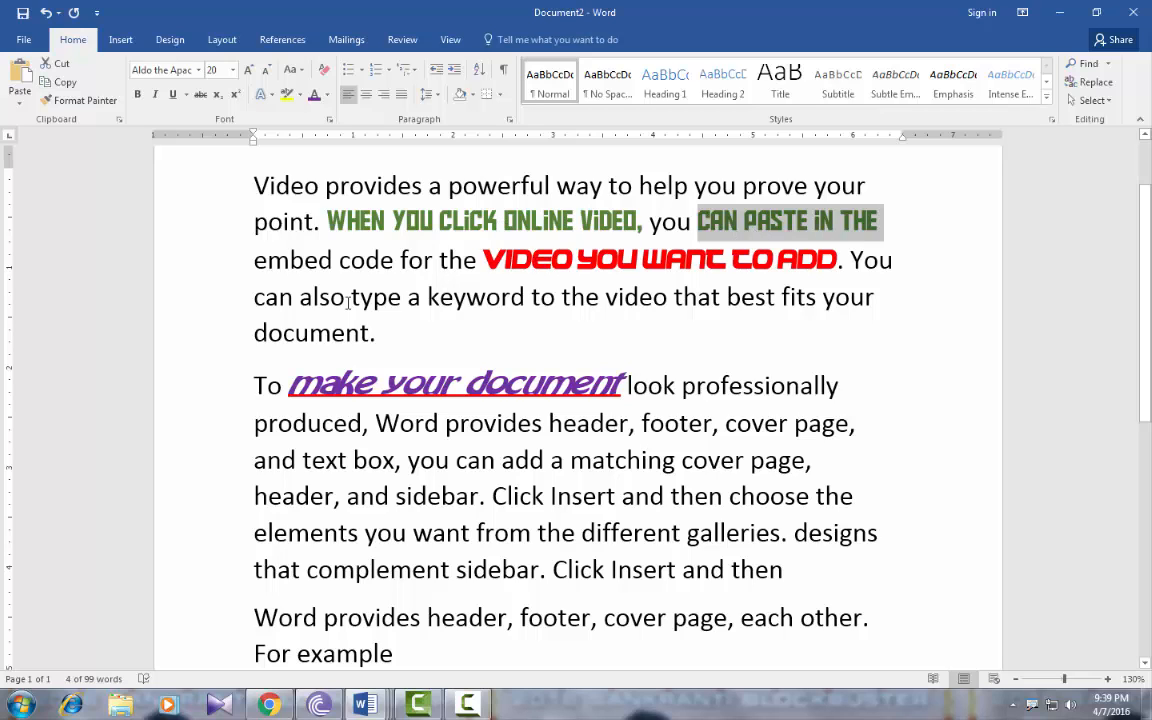
left_click_drag(349, 303, 563, 305)
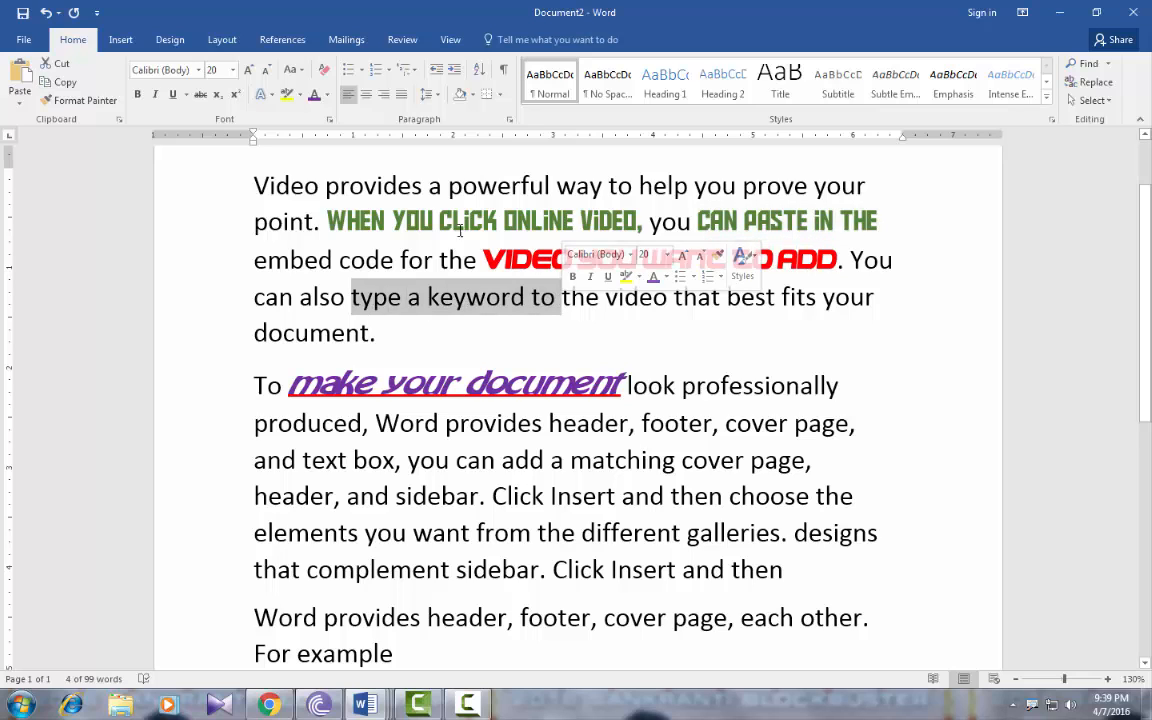
Paint the red 'VIDEO YOU WANT TO' style onto 'also type a keyword', 'video that', 'ced, Word provides header, footer' and 'page, and text'
left_click(64, 102)
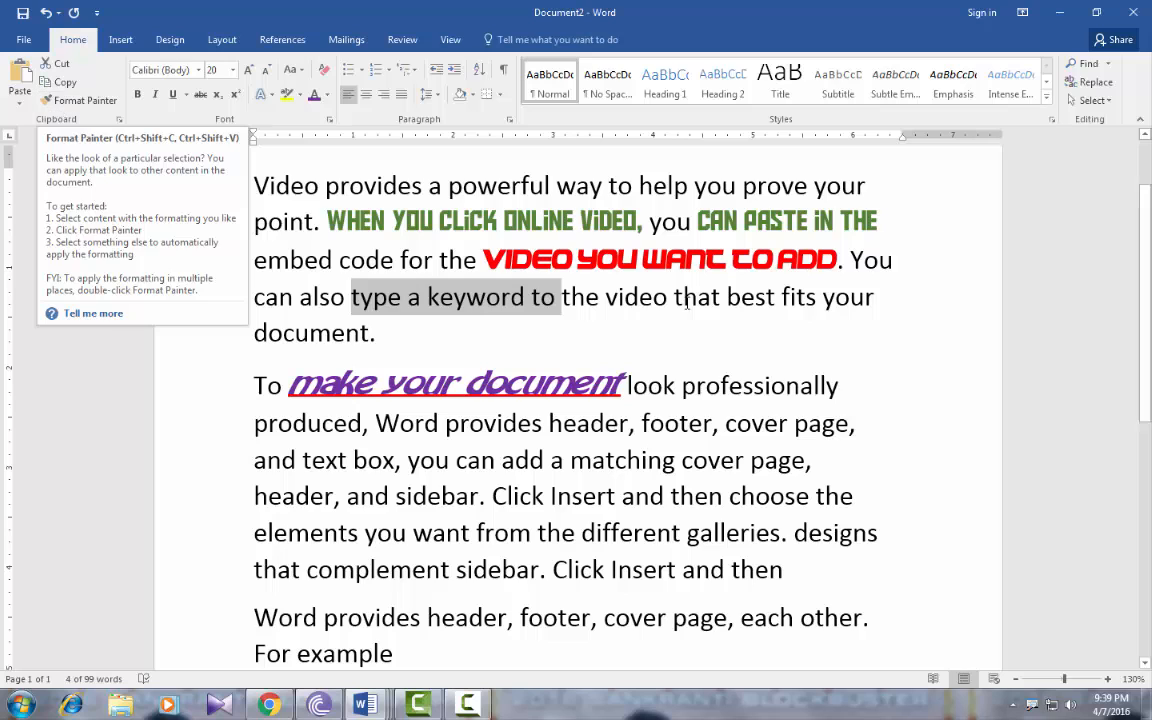
left_click(666, 260)
left_click_drag(485, 260, 748, 268)
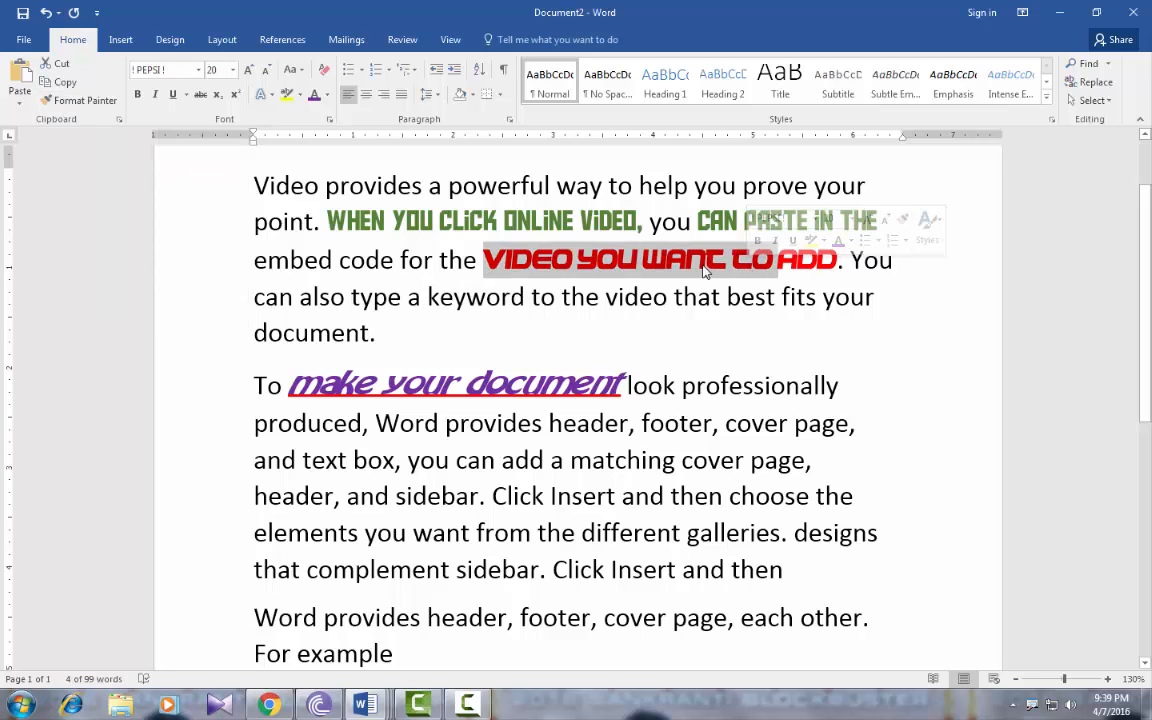
left_click(79, 101)
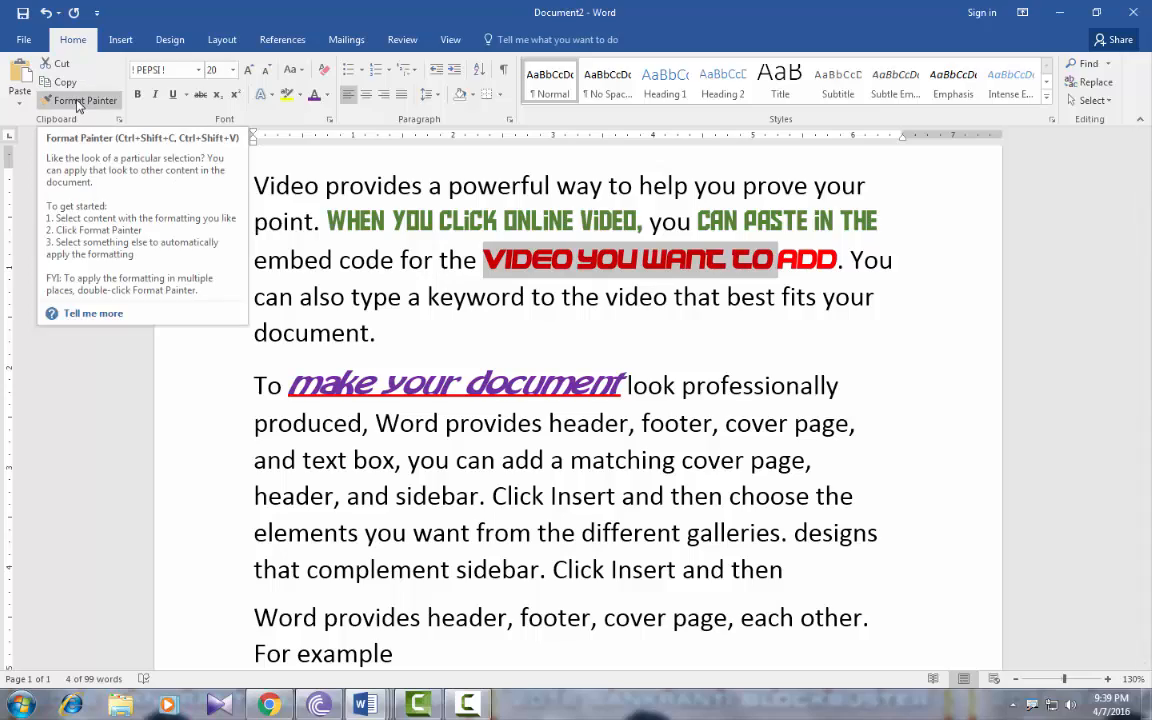
double_click(79, 102)
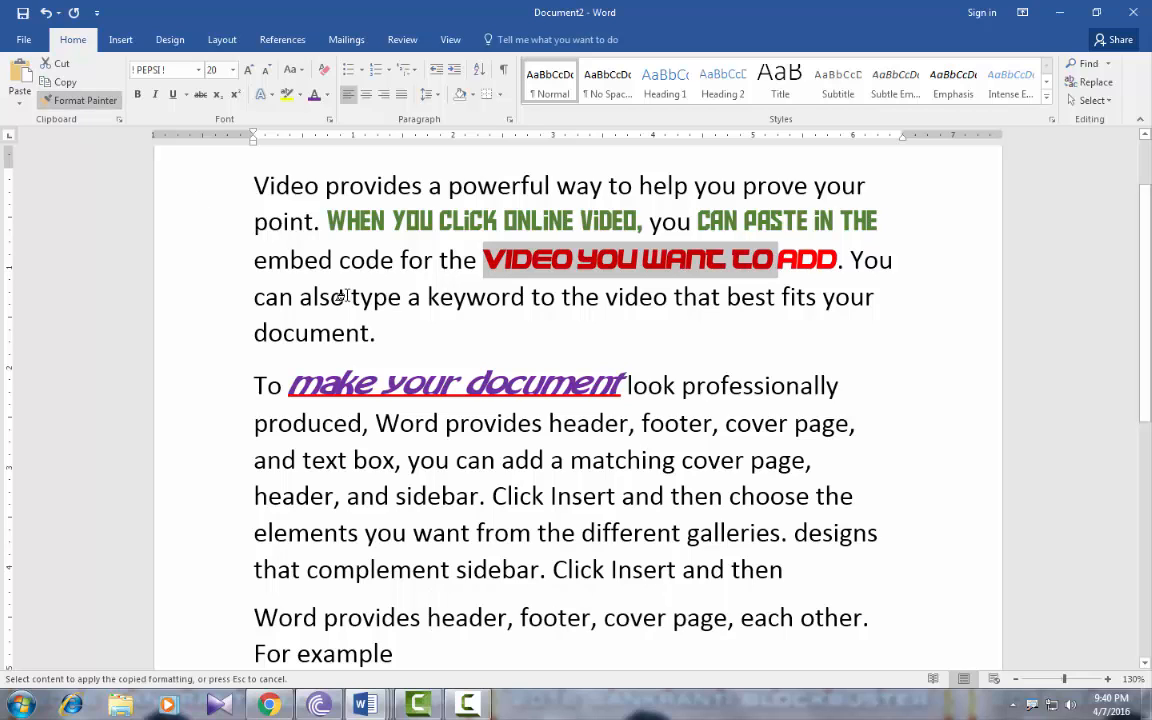
left_click_drag(298, 298, 508, 300)
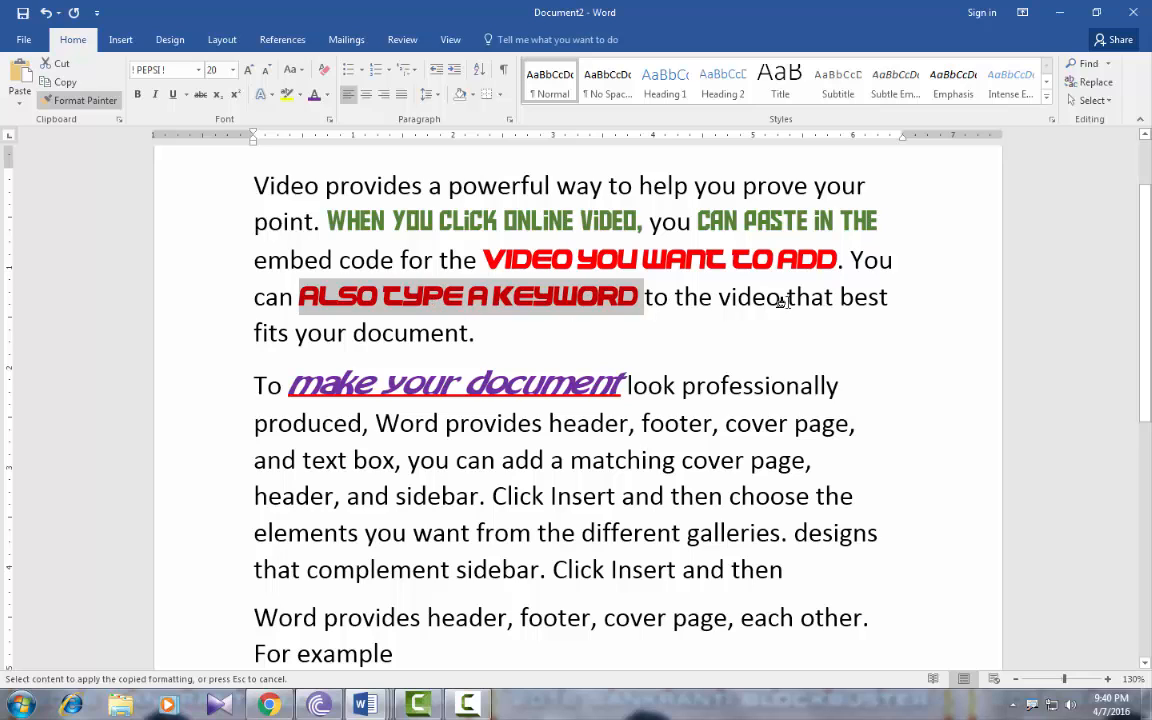
left_click_drag(718, 298, 838, 298)
left_click_drag(321, 423, 676, 425)
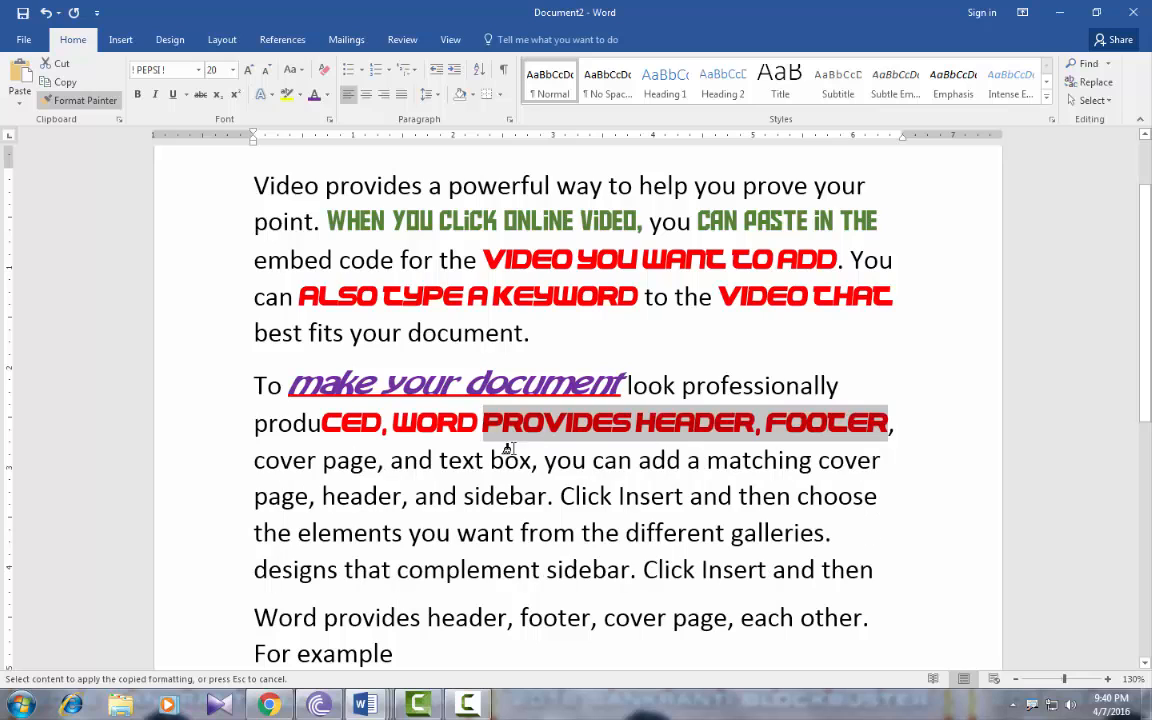
left_click_drag(322, 462, 492, 462)
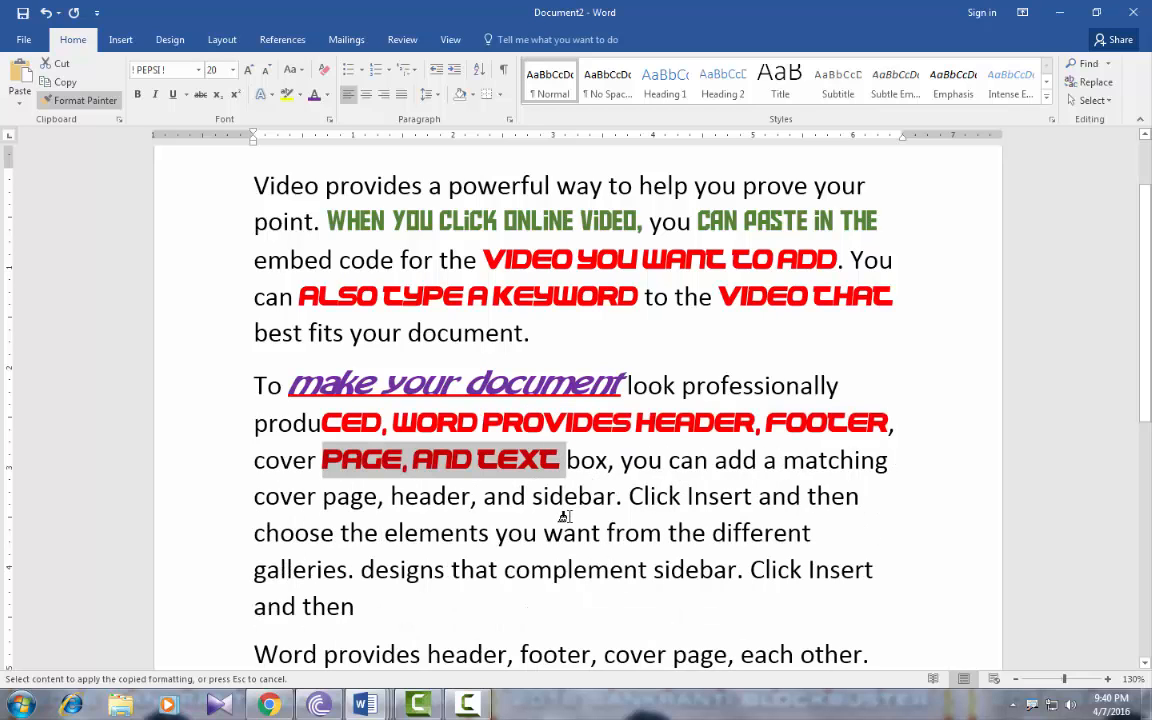
key("Escape")
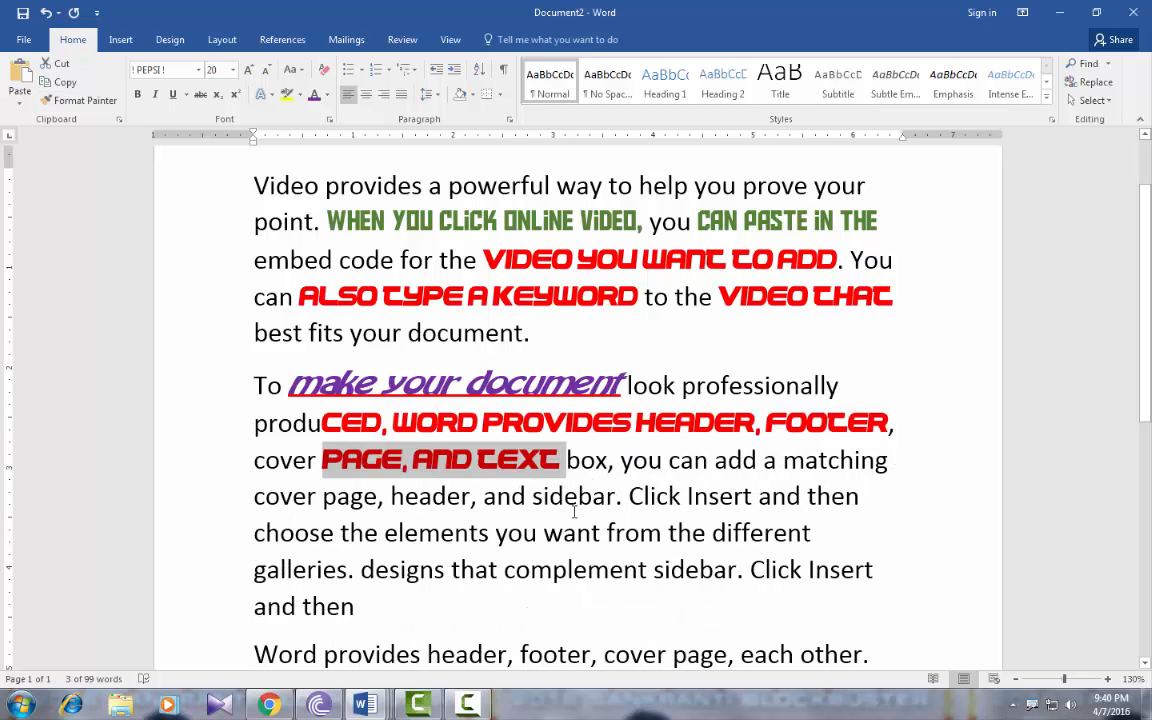
key("Escape")
Copy the formatting of 'make your document' onto 'elements you want from' with Ctrl+Shift+C/V
left_click_drag(352, 385, 525, 390)
key("ctrl+shift+c")
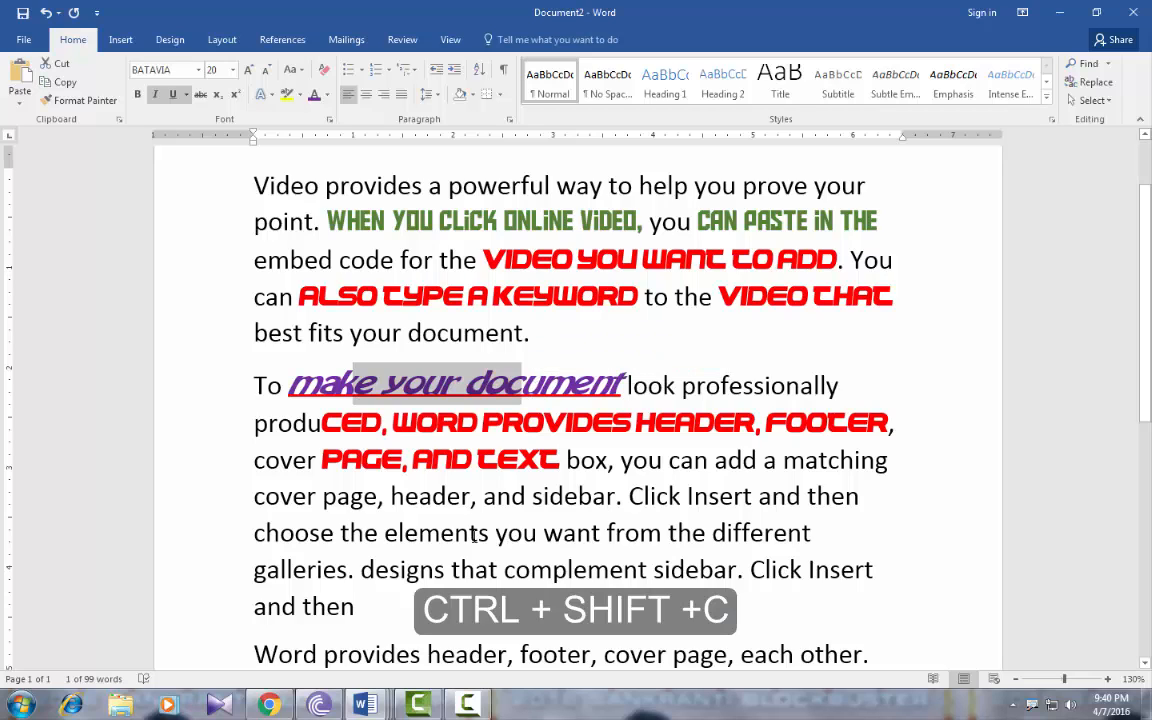
left_click_drag(441, 533, 662, 533)
key("ctrl+shift+v")
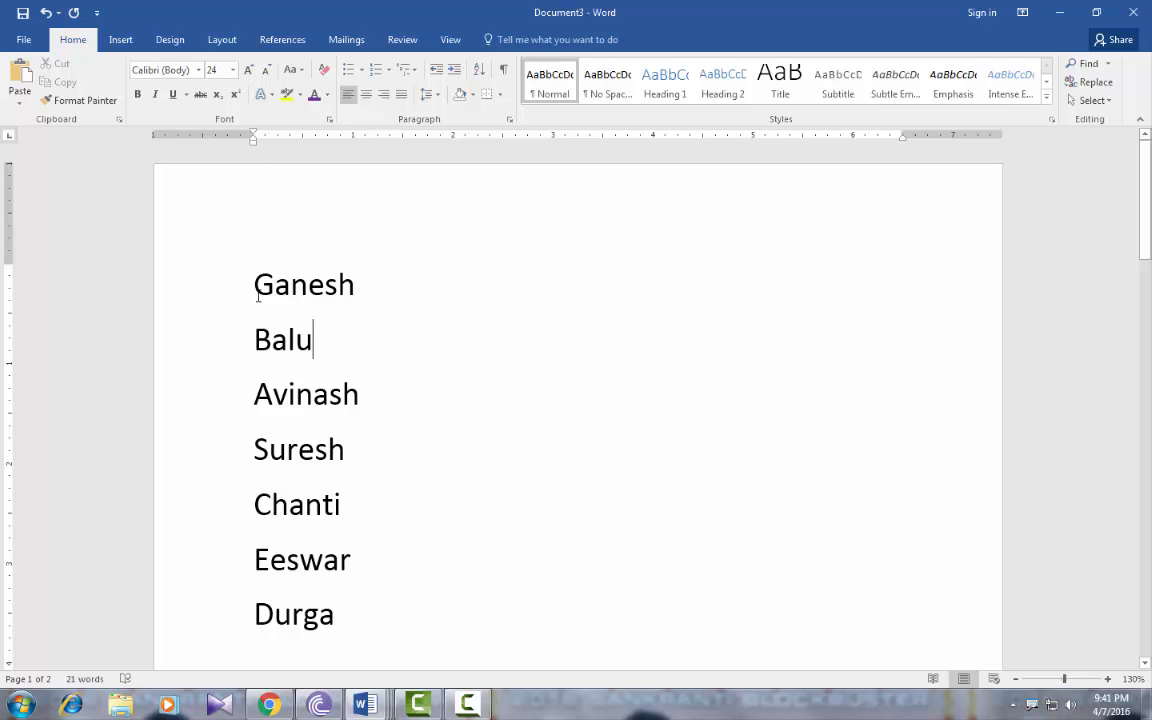
Sort the names A to Z, then re-sort them descending from Suresh to Avinash
left_click_drag(254, 284, 352, 627)
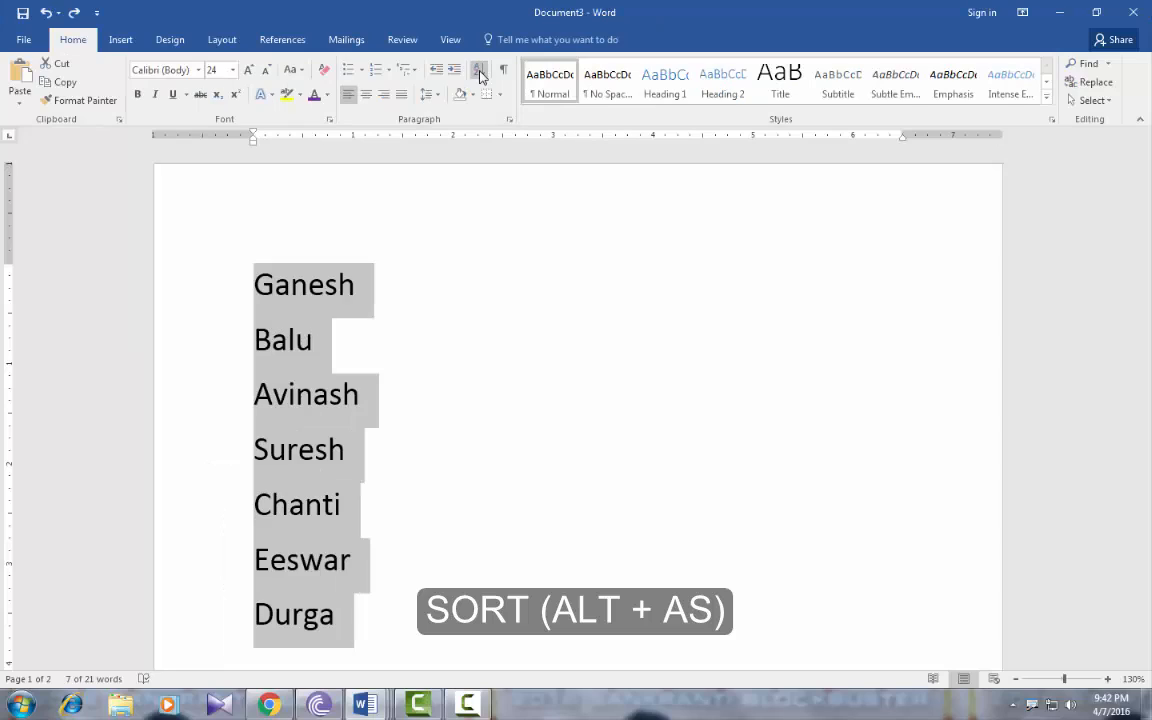
left_click(480, 76)
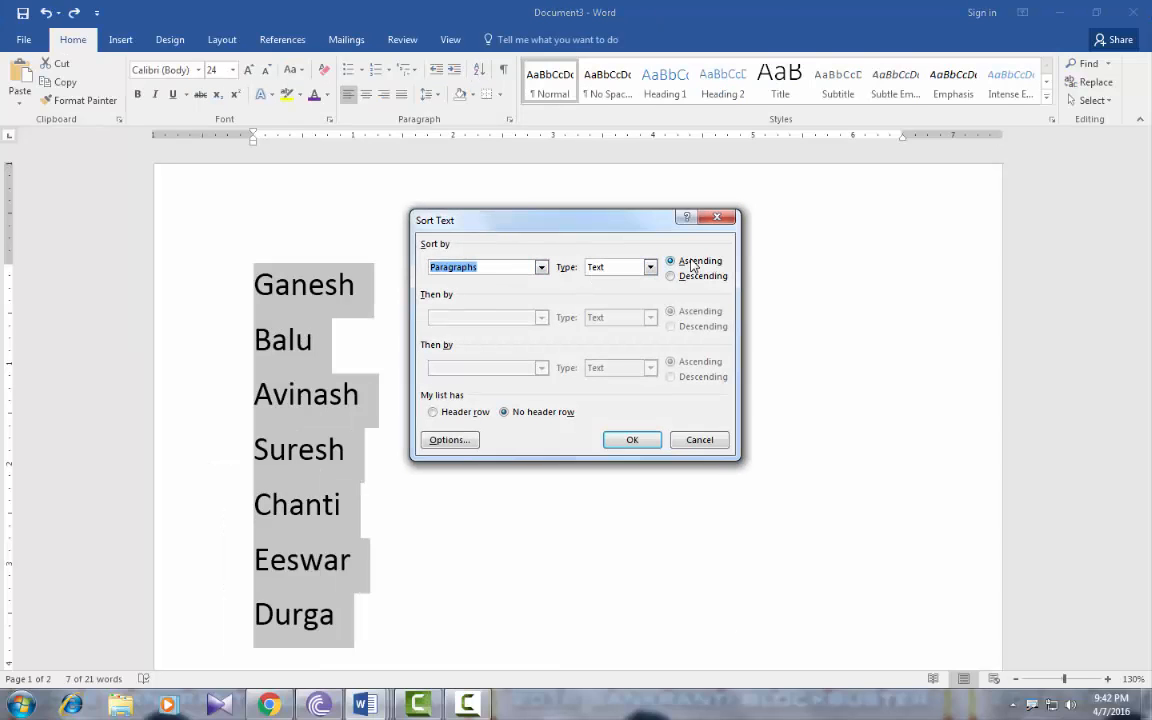
left_click(636, 442)
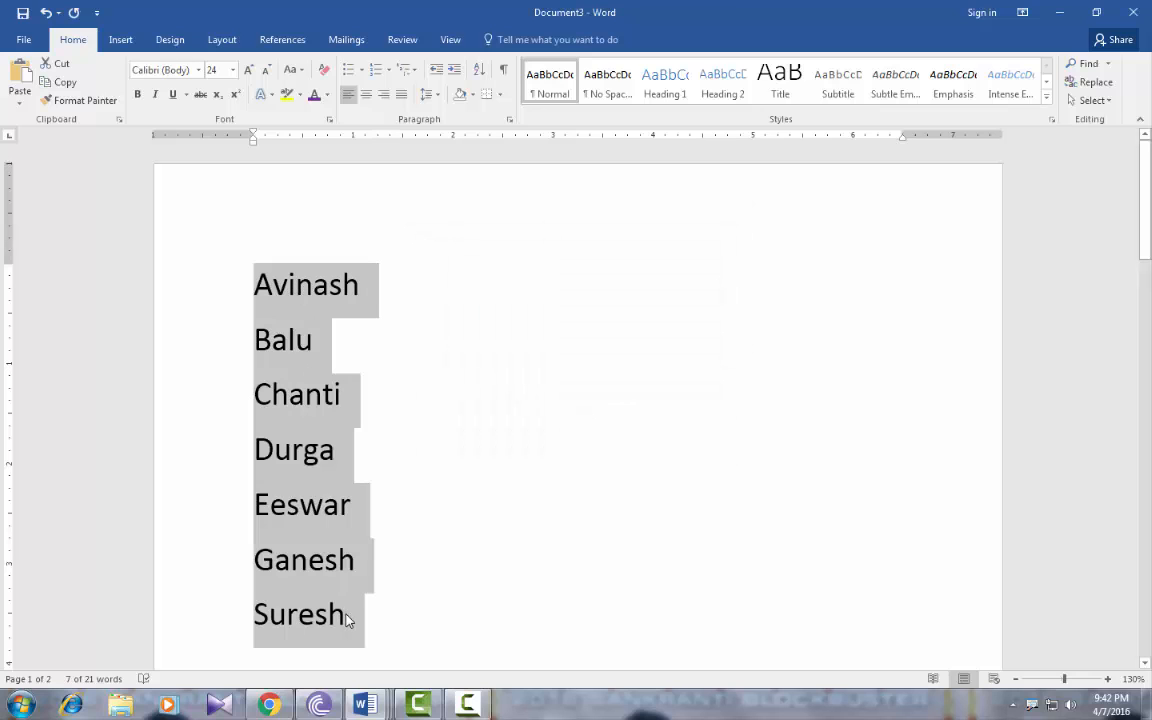
left_click(480, 71)
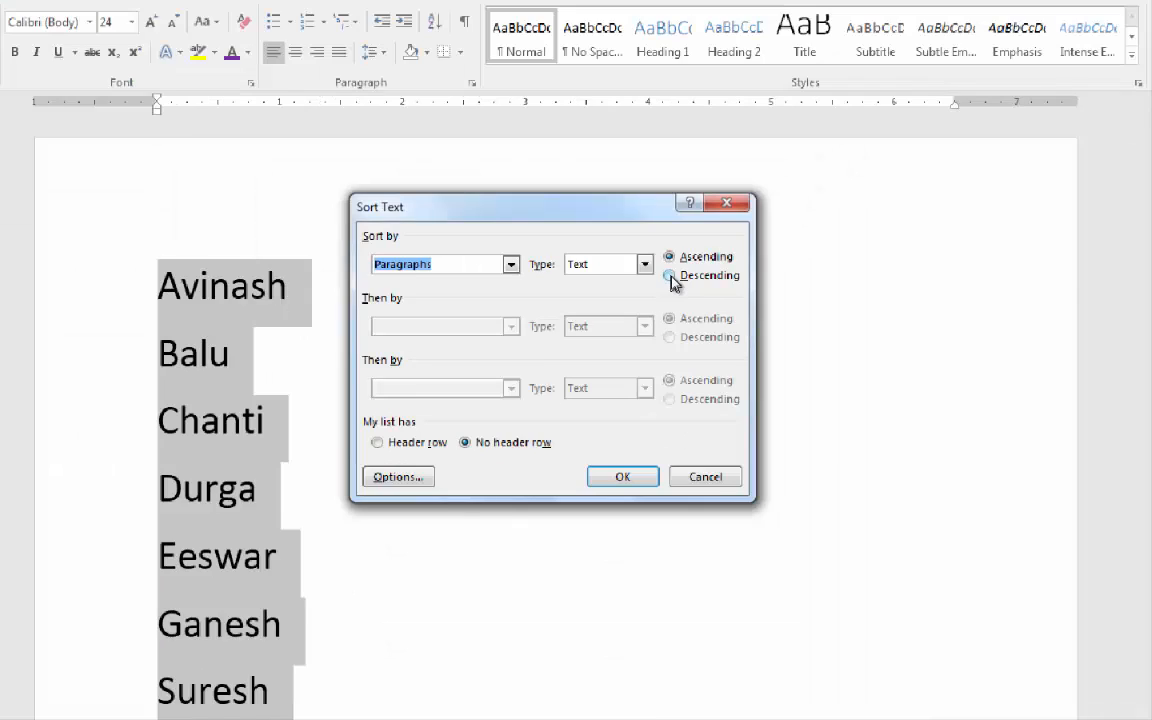
left_click(668, 277)
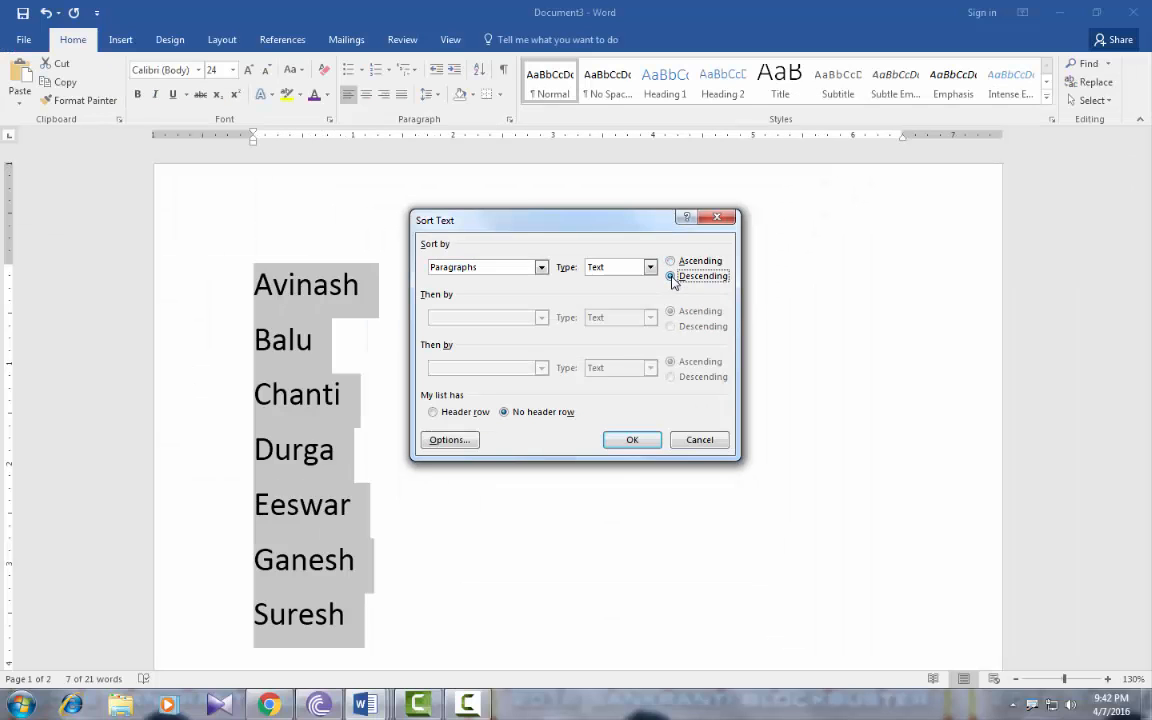
left_click(631, 441)
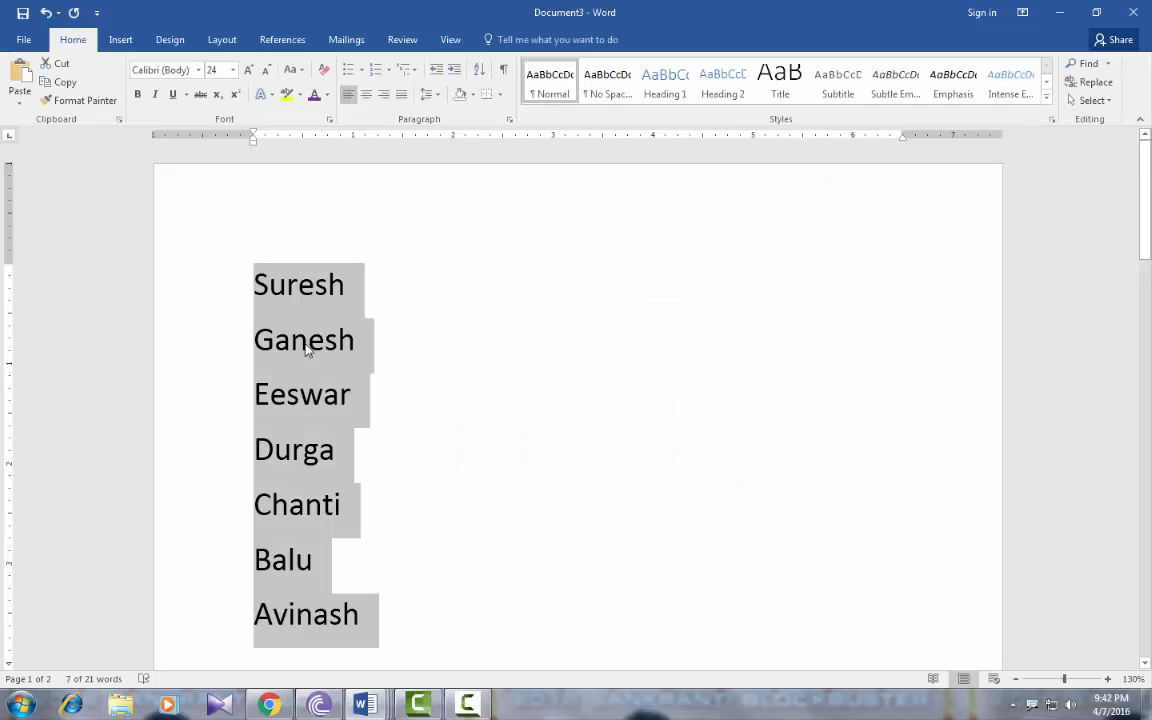
scroll(342, 437, "down", 5)
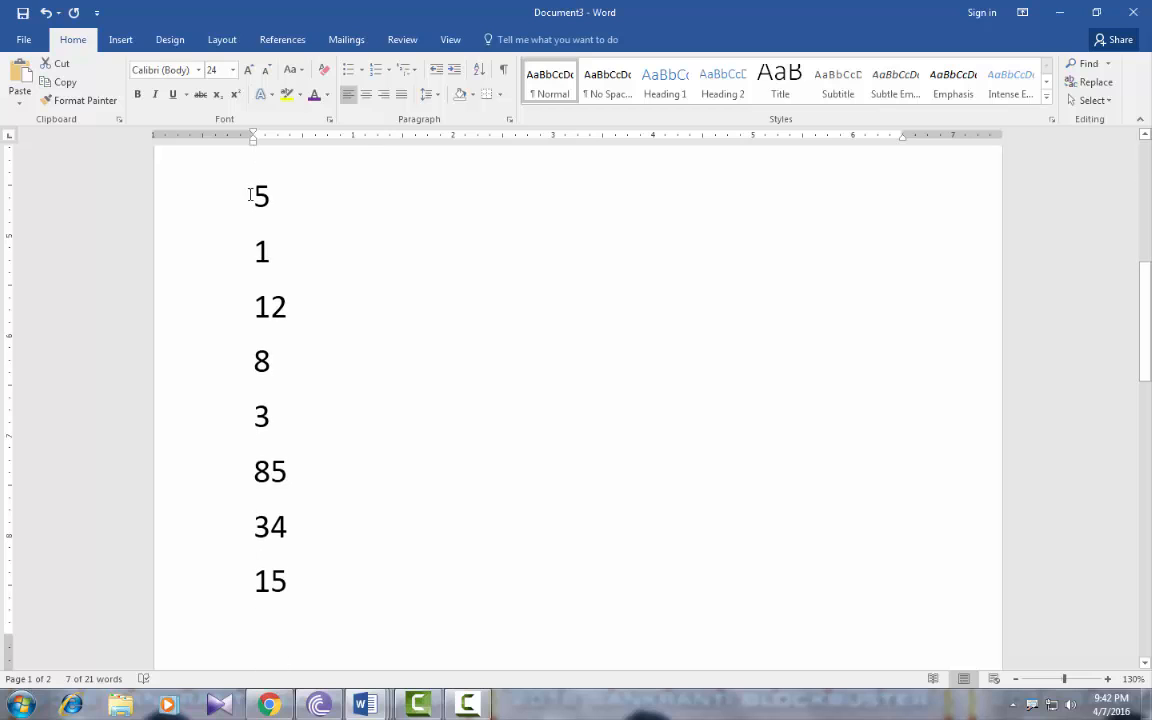
Sort the numbers ascending, then re-sort them descending from 85 down to 1
left_click_drag(254, 185, 303, 581)
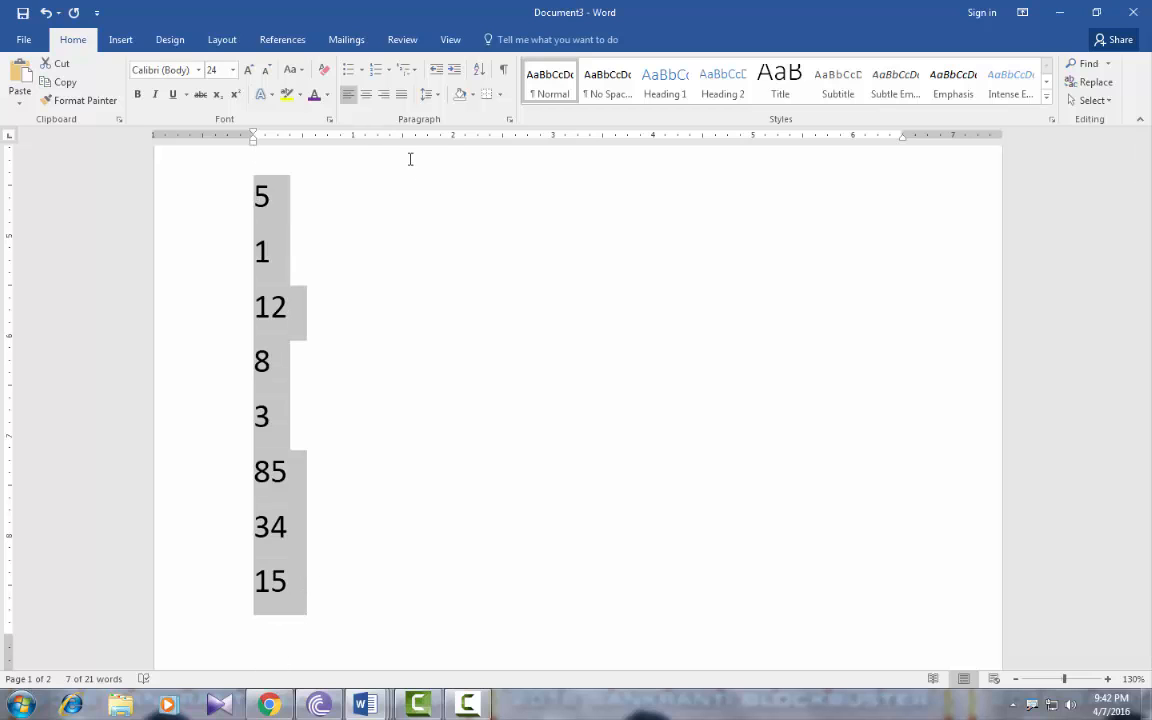
left_click(479, 69)
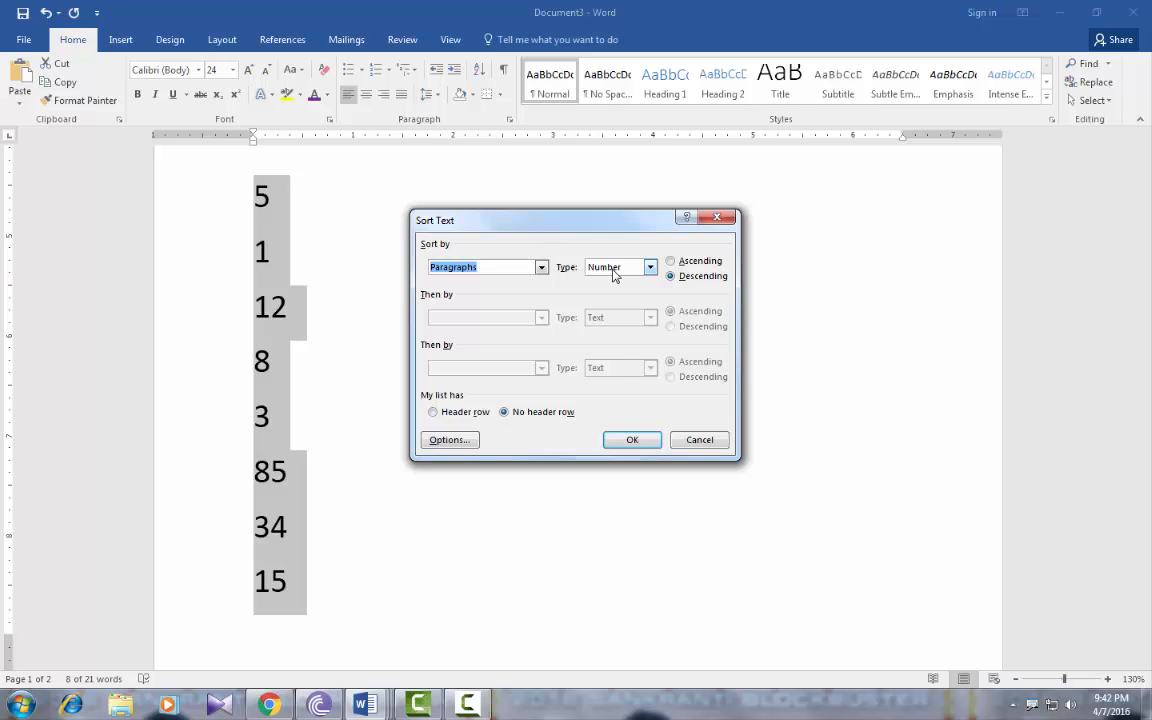
left_click(670, 261)
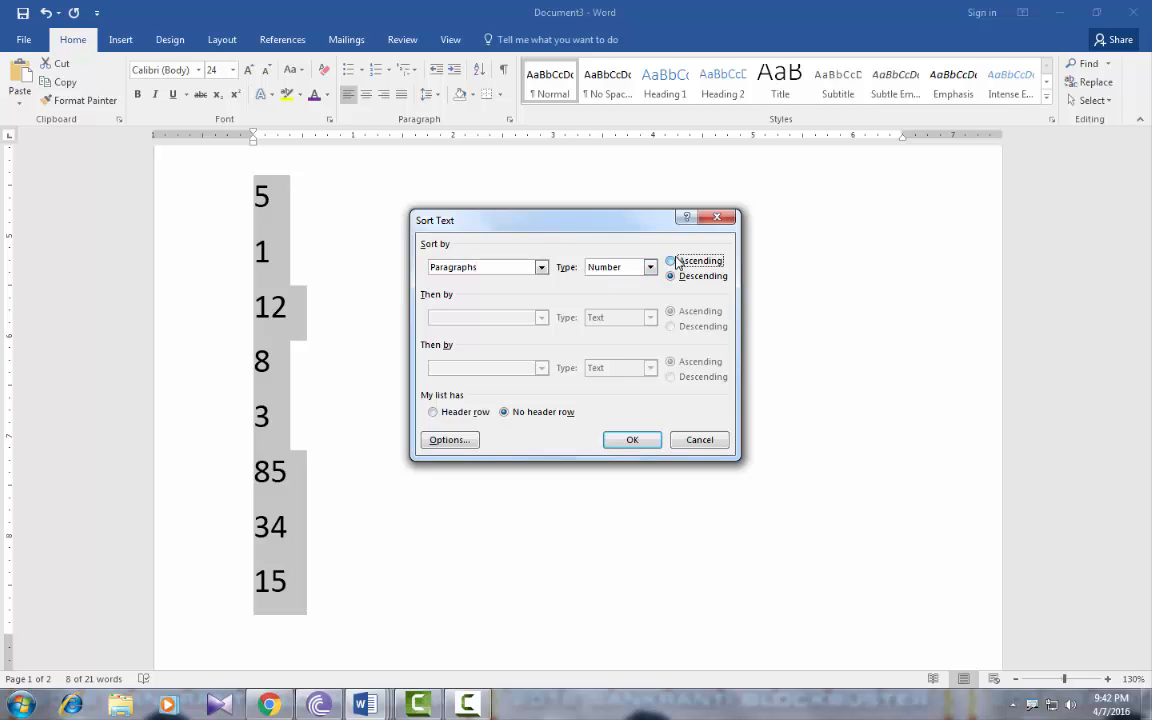
left_click(622, 437)
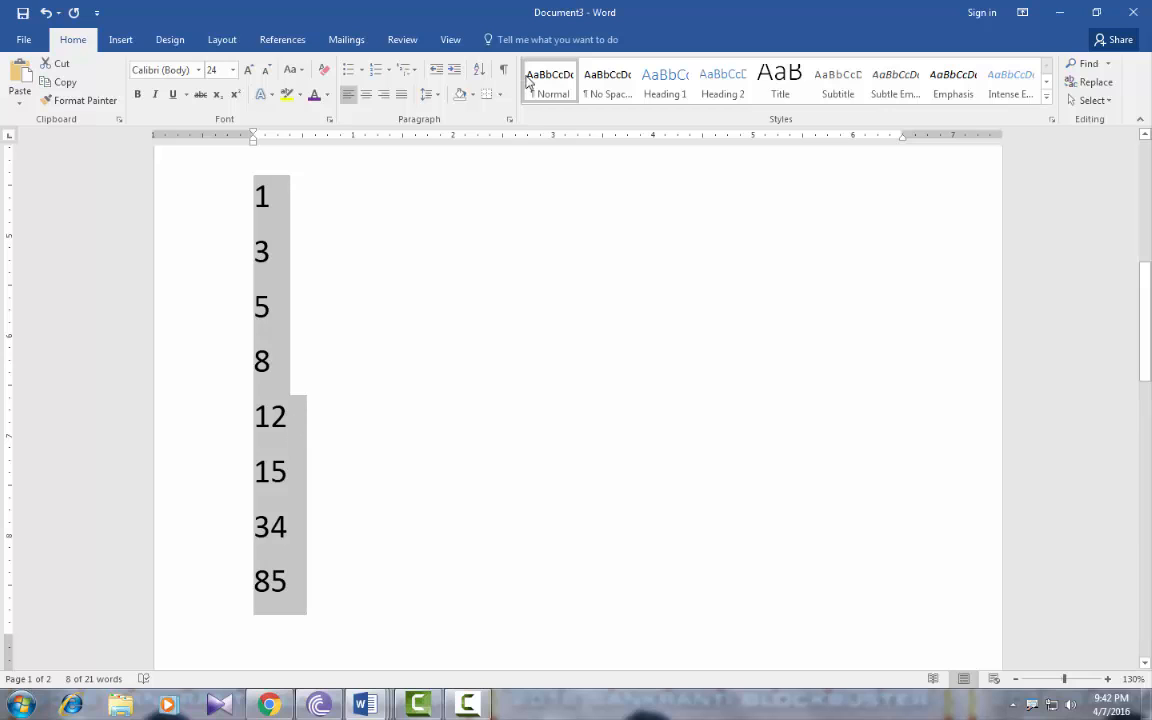
left_click(479, 69)
left_click(670, 276)
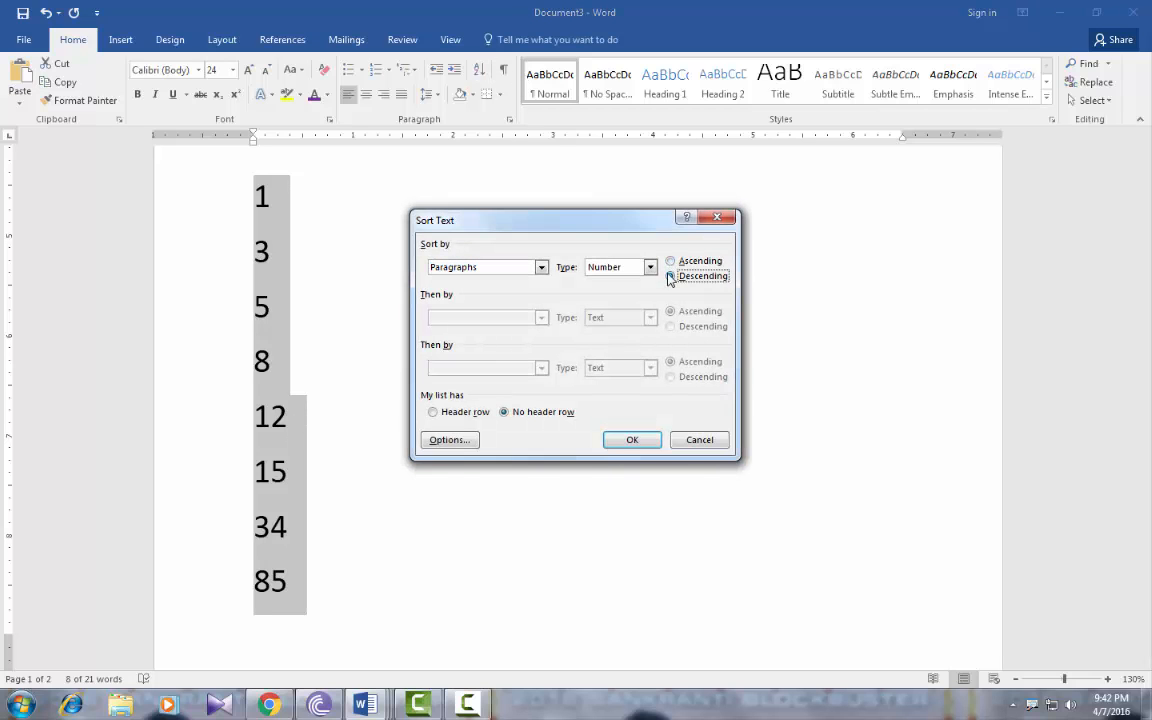
left_click(637, 442)
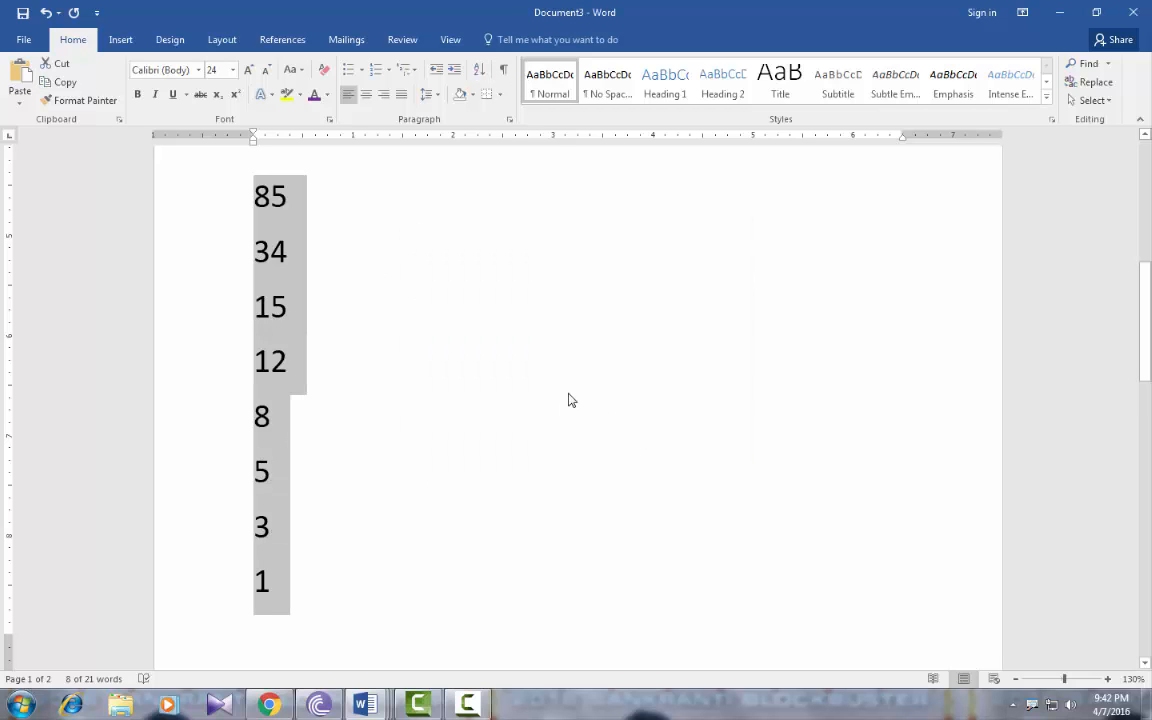
left_click(281, 485)
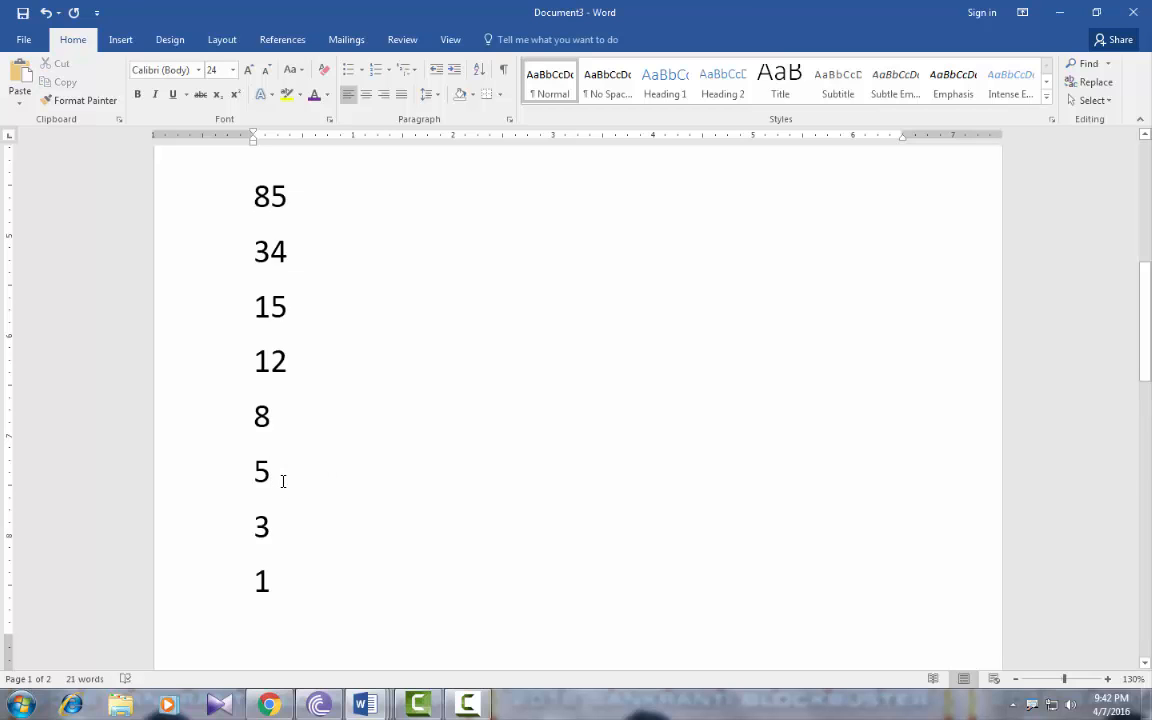
scroll(280, 455, "down", 6)
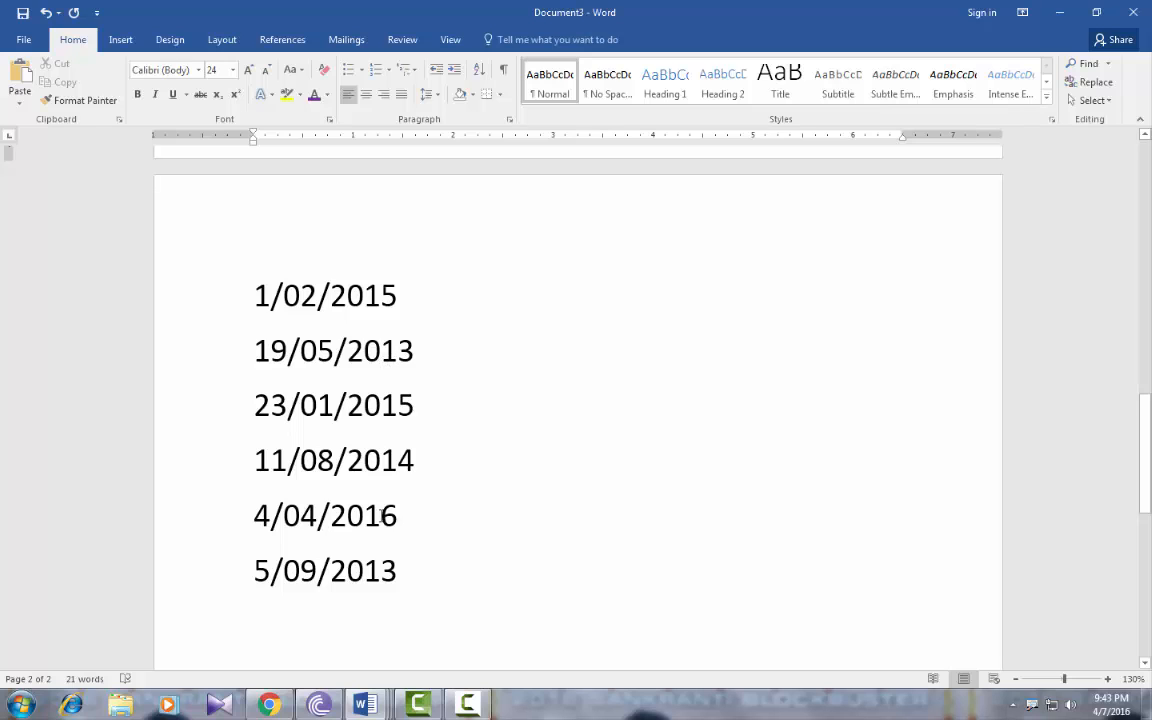
Sort the six dates ascending, then descending from 4/04/2016 down to 5/09/2013
left_click_drag(234, 268, 416, 596)
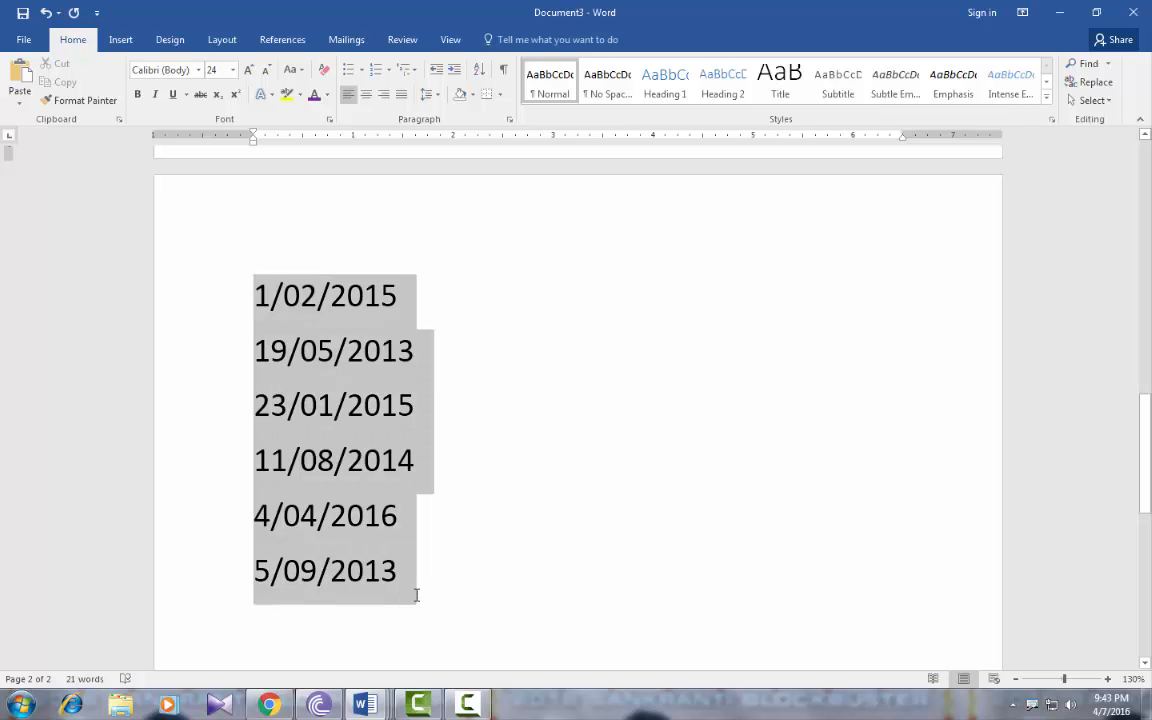
left_click(479, 70)
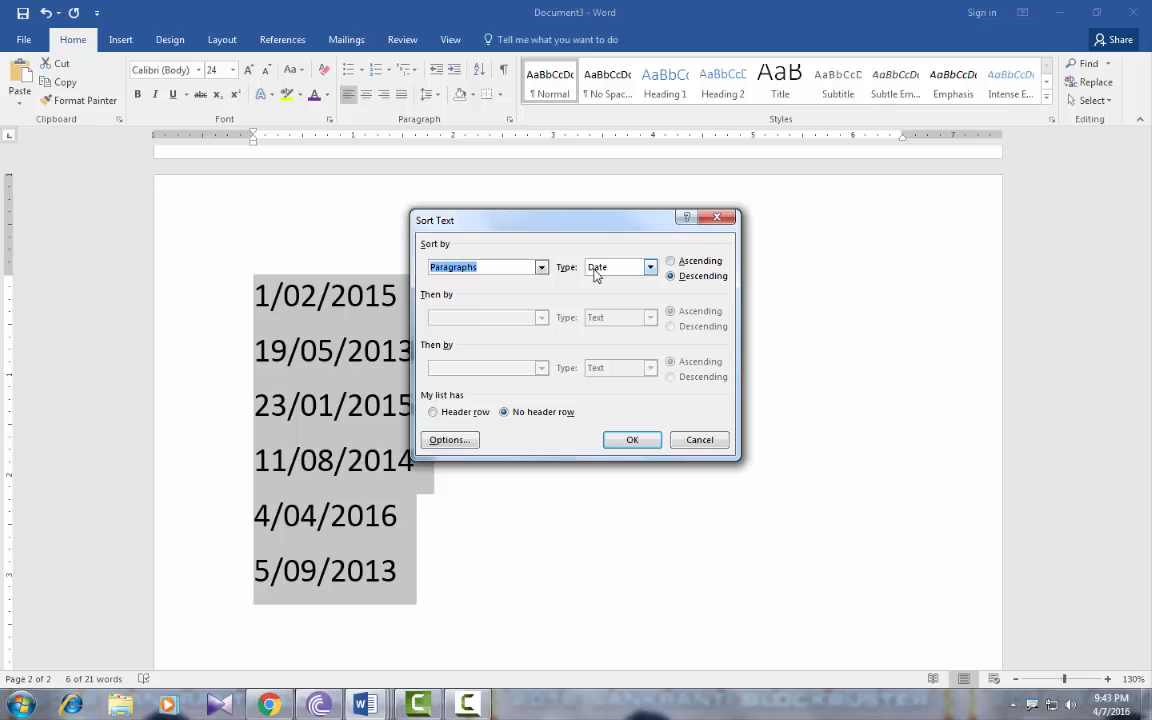
left_click(671, 262)
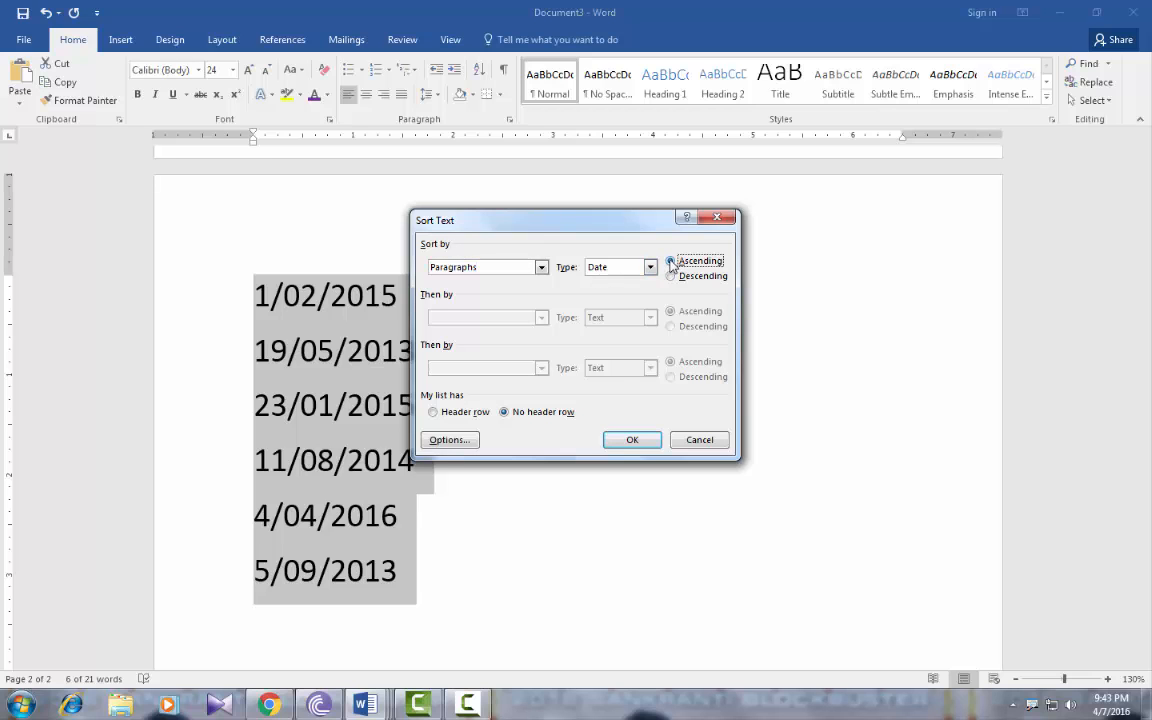
left_click(648, 441)
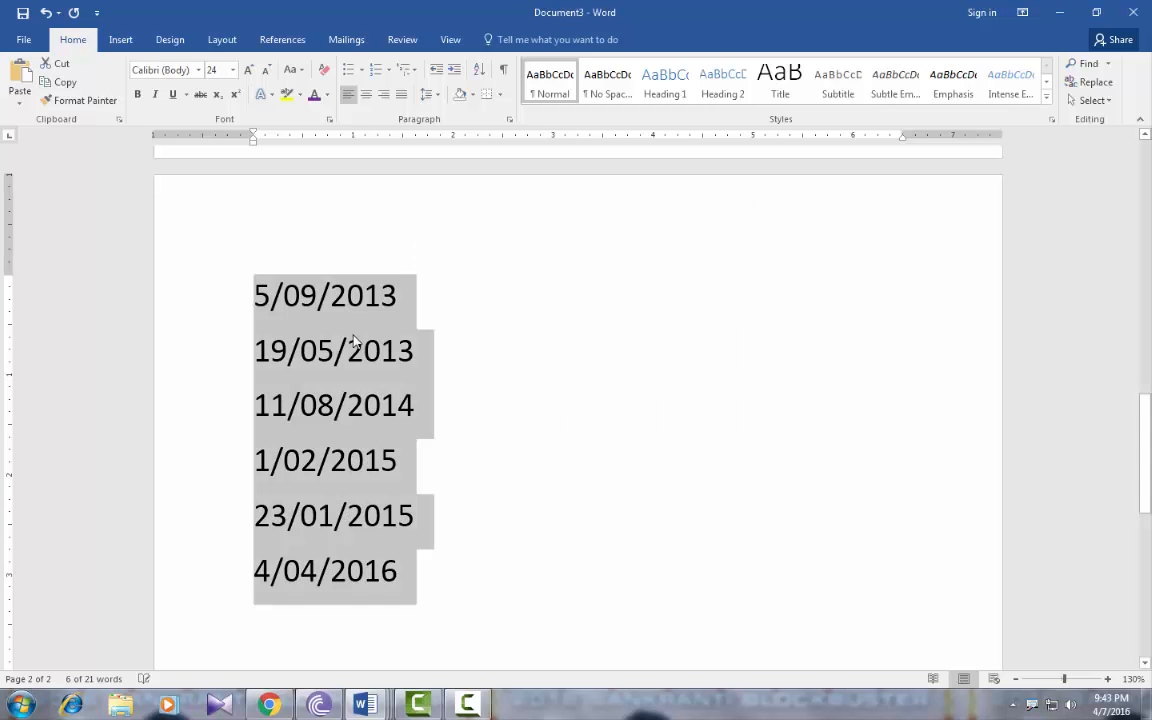
left_click(479, 70)
left_click(670, 276)
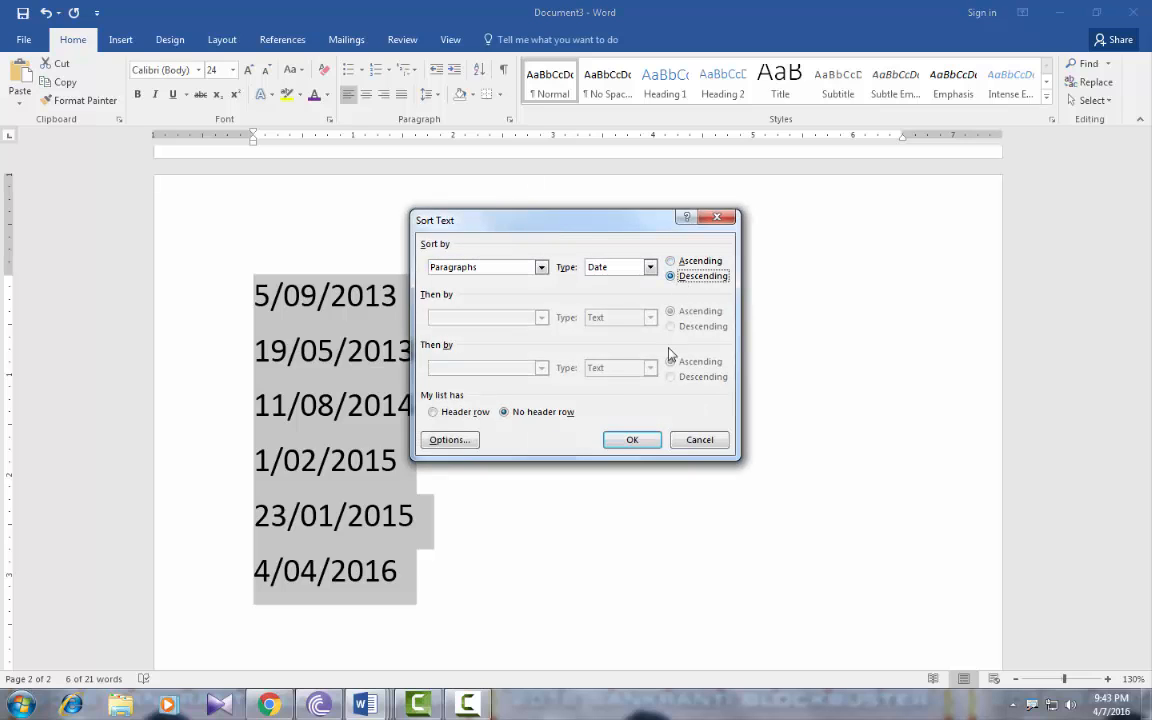
left_click(640, 441)
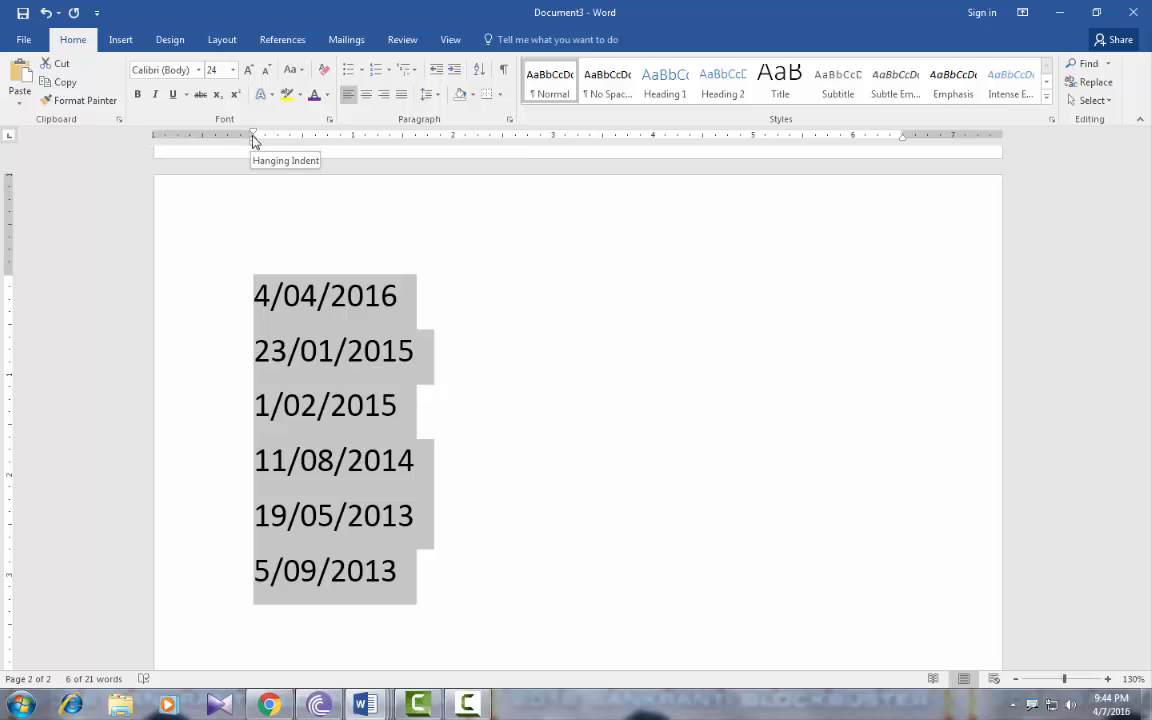
Indent the six dates six steps to the right, then bring them back to the left margin
left_click(455, 76)
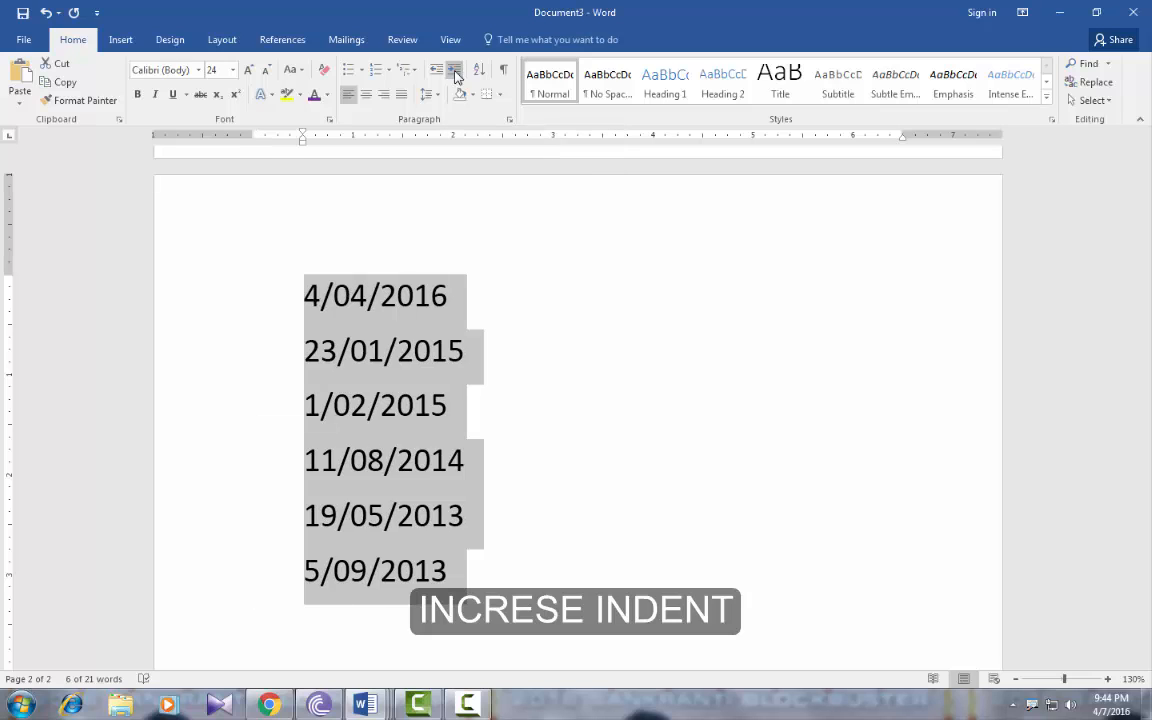
left_click(455, 76)
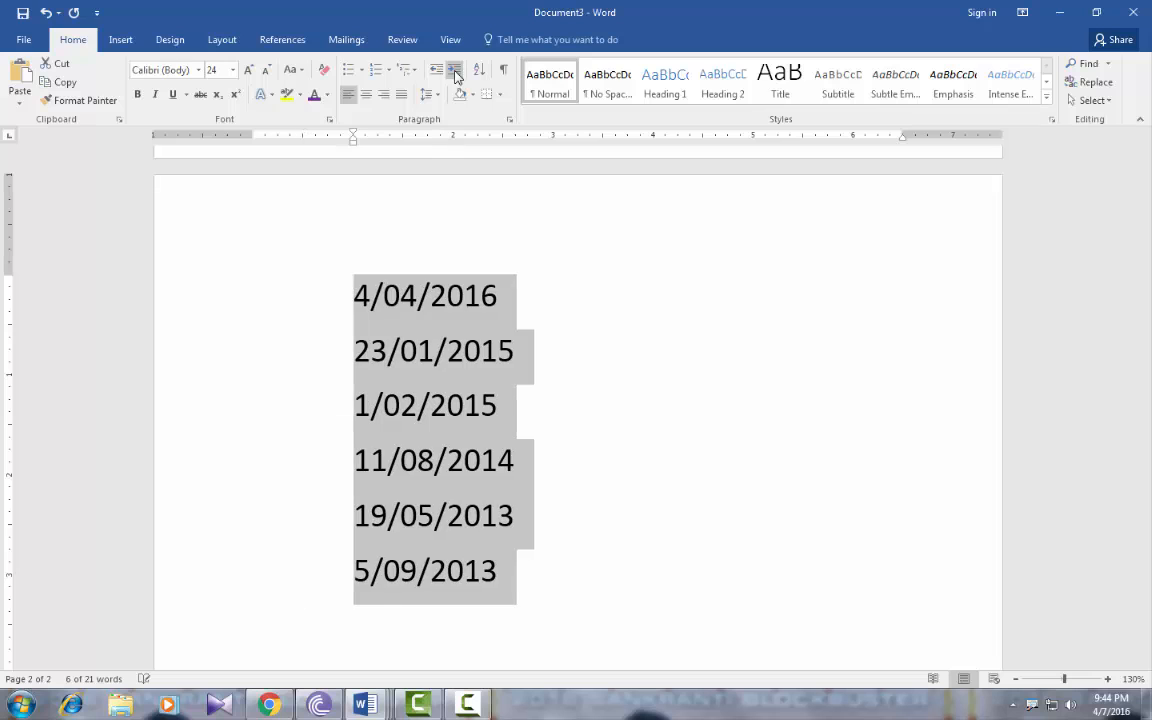
left_click(455, 76)
left_click(455, 76)
left_click(455, 76)
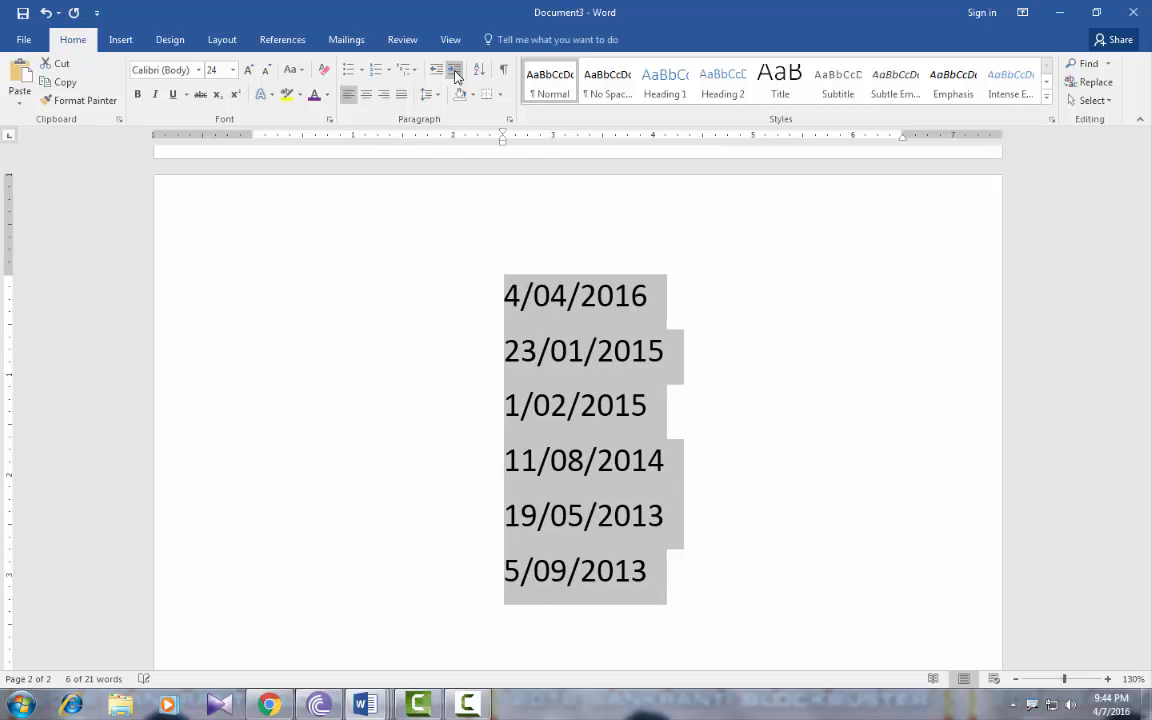
left_click(455, 76)
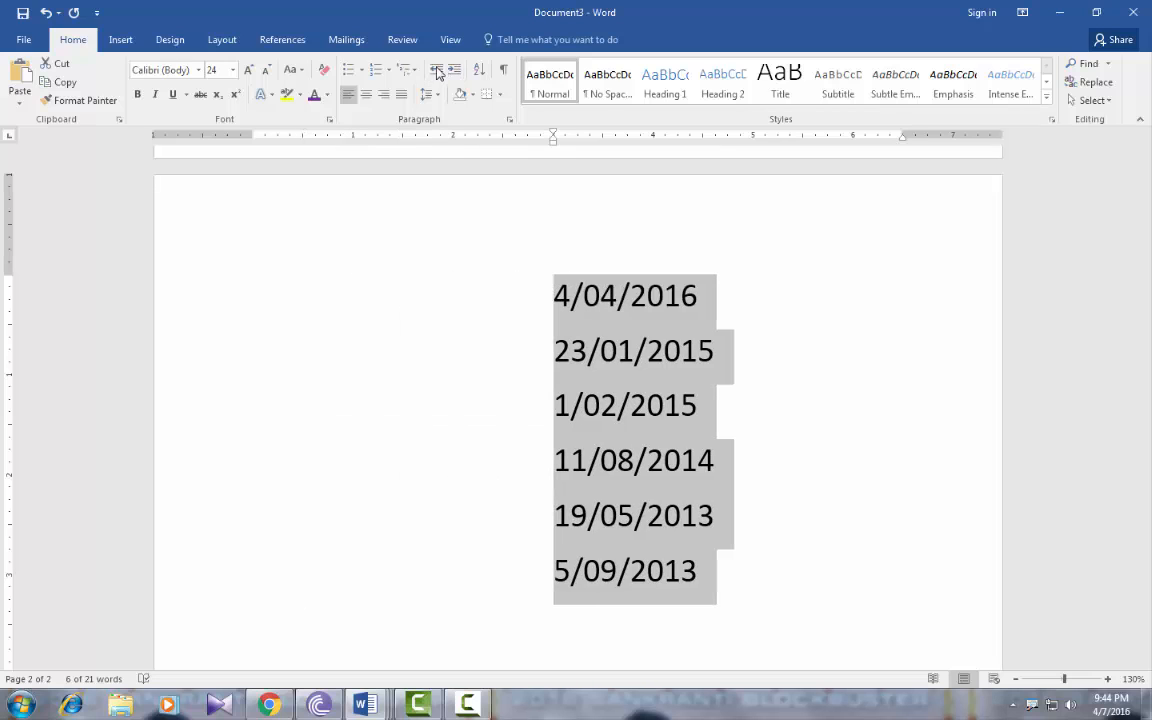
left_click(436, 70)
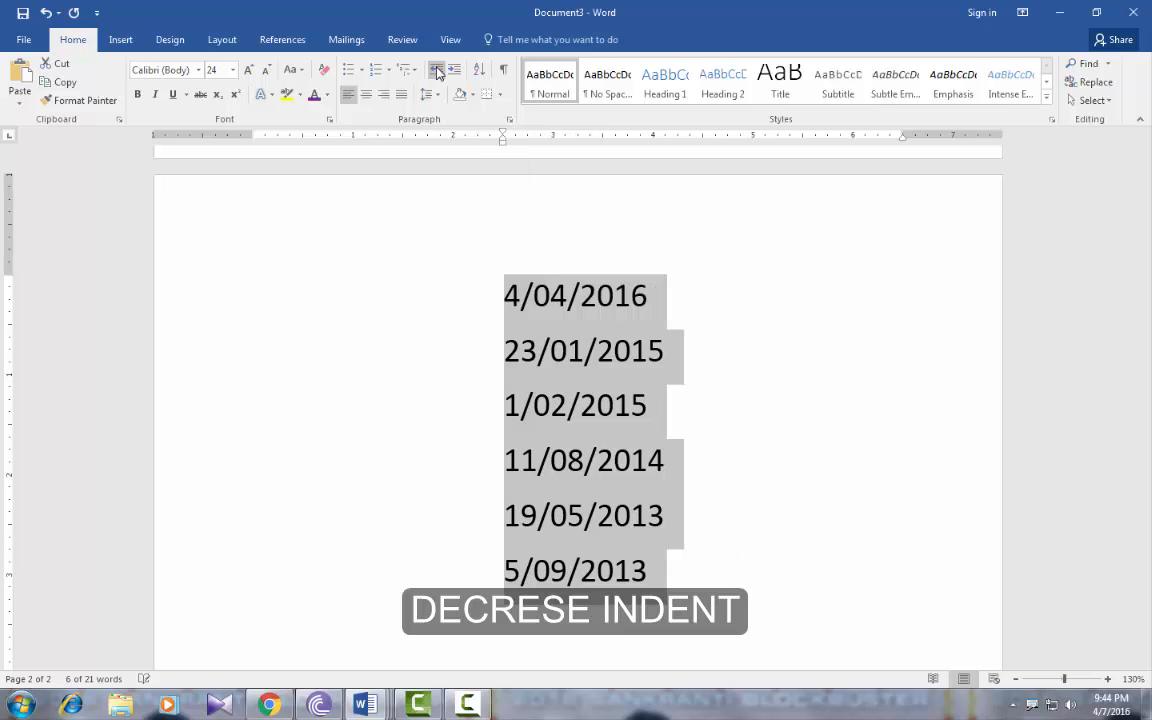
left_click(436, 70)
left_click(436, 70)
left_click(436, 70)
left_click(436, 70)
left_click(436, 70)
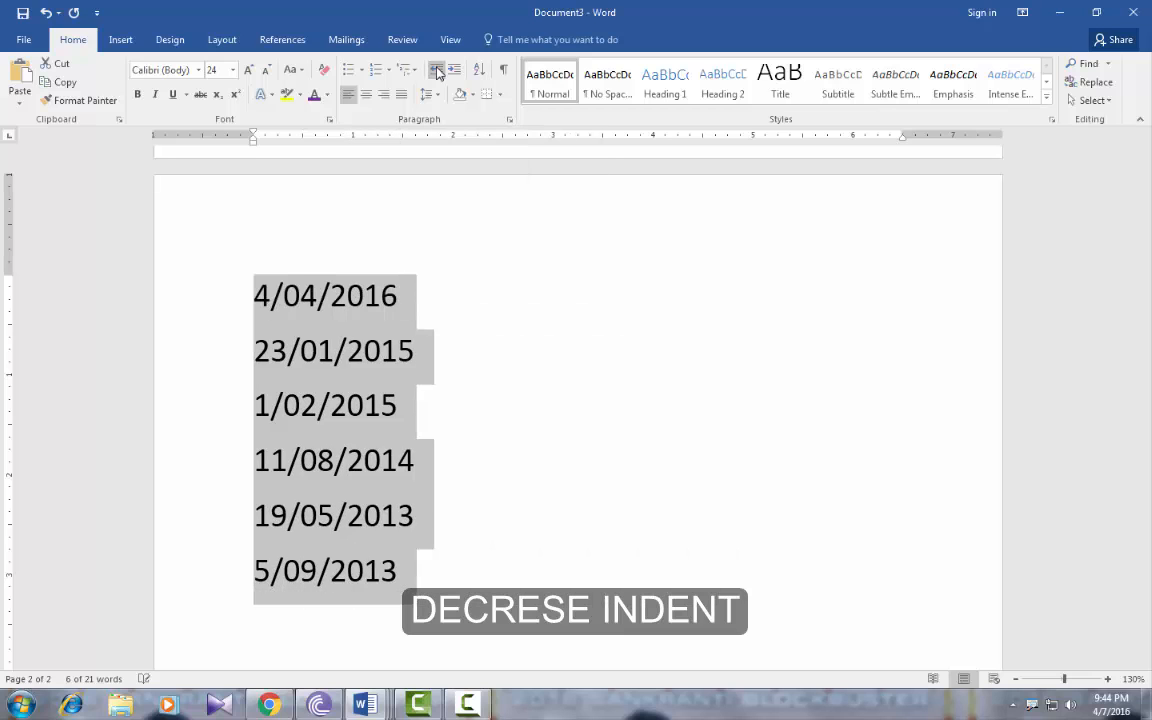
Add an empty line below 5/09/2013
left_click(409, 575)
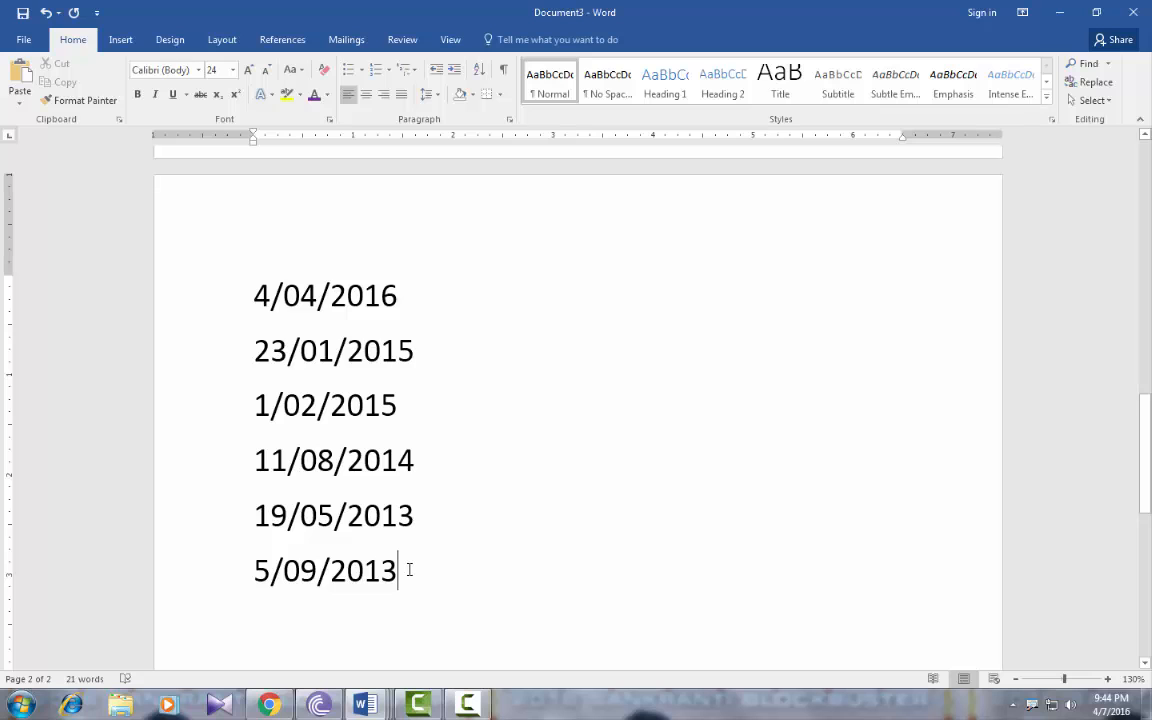
key("Return")
scroll(409, 566, "down", 1)
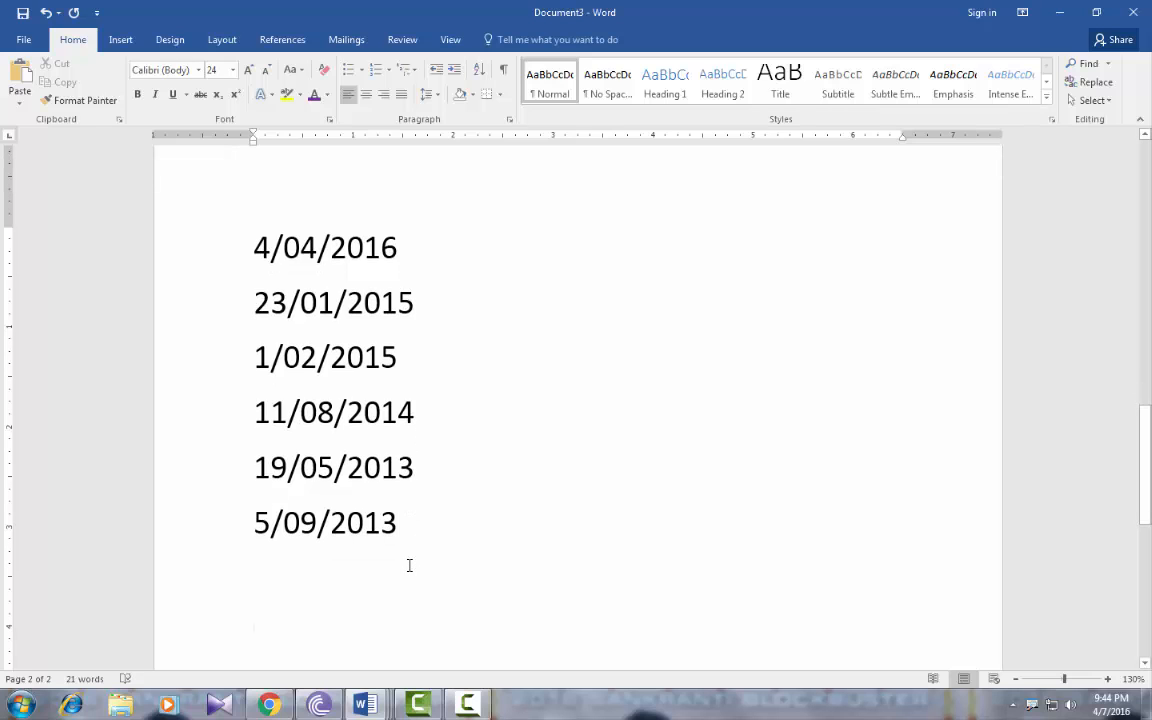
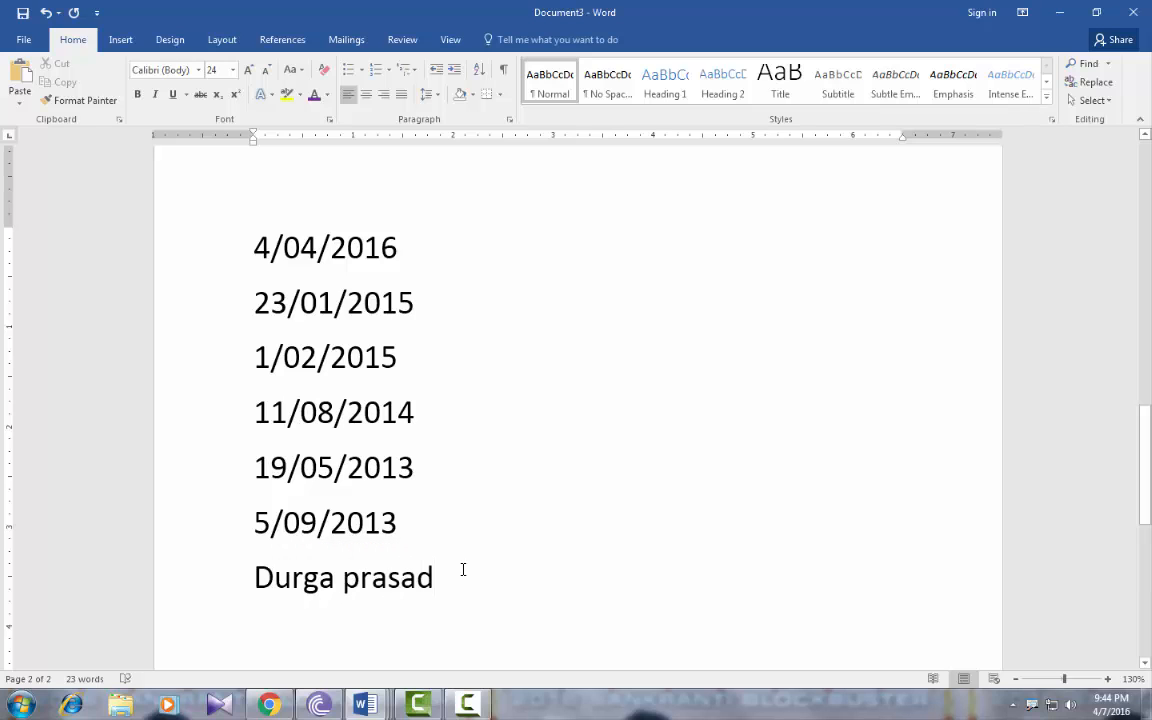
Type a person's name below the dates, select the line, and indent it five steps right
left_click(250, 585)
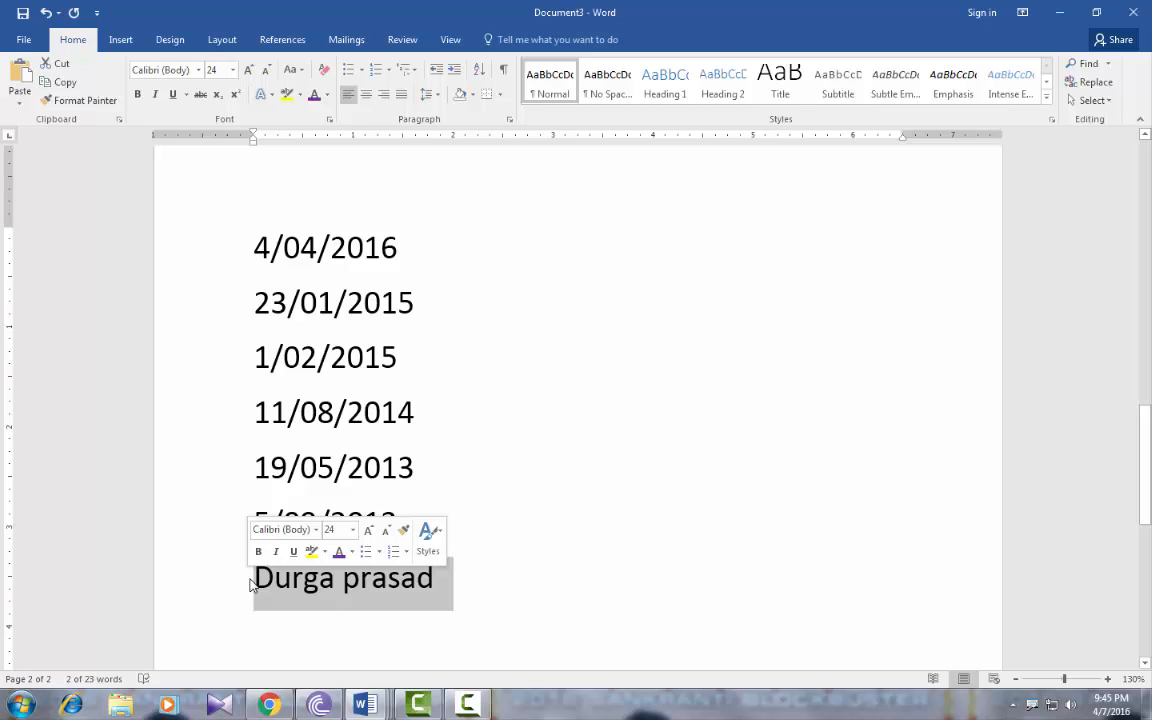
left_click(454, 72)
left_click(454, 72)
left_click(454, 72)
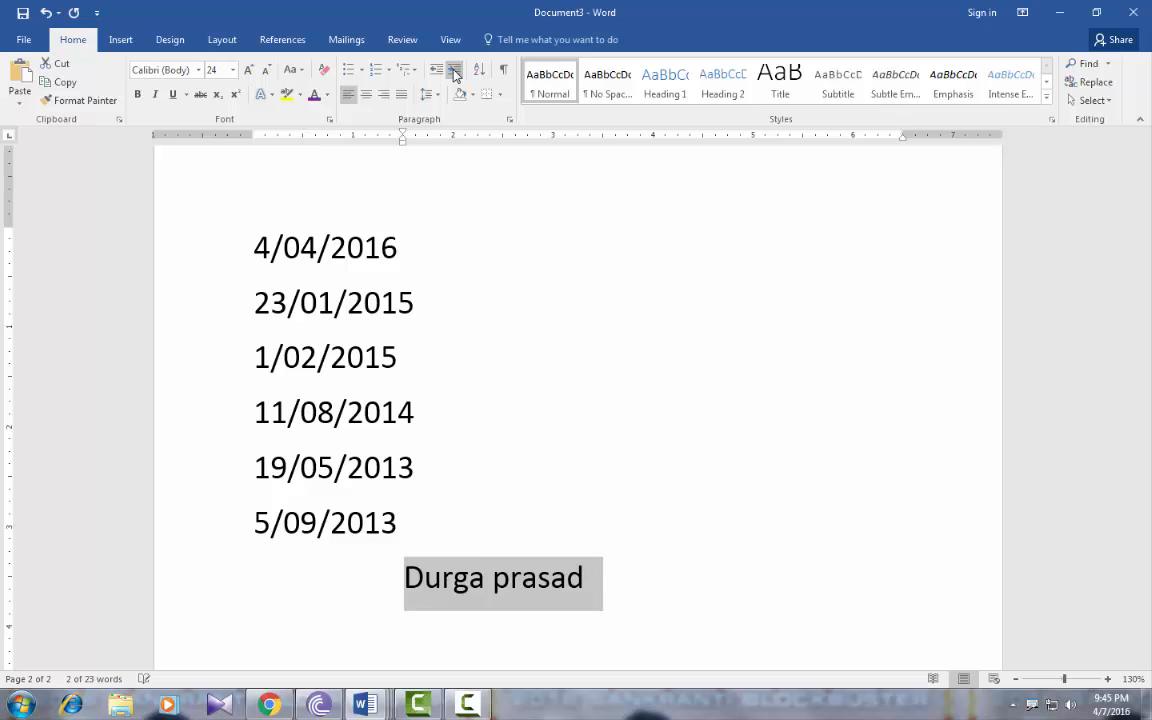
left_click(454, 72)
left_click(454, 72)
Push the name line to the right margin so it wraps one letter per line
left_click(454, 72)
left_click(454, 72)
left_click(454, 72)
left_click(454, 72)
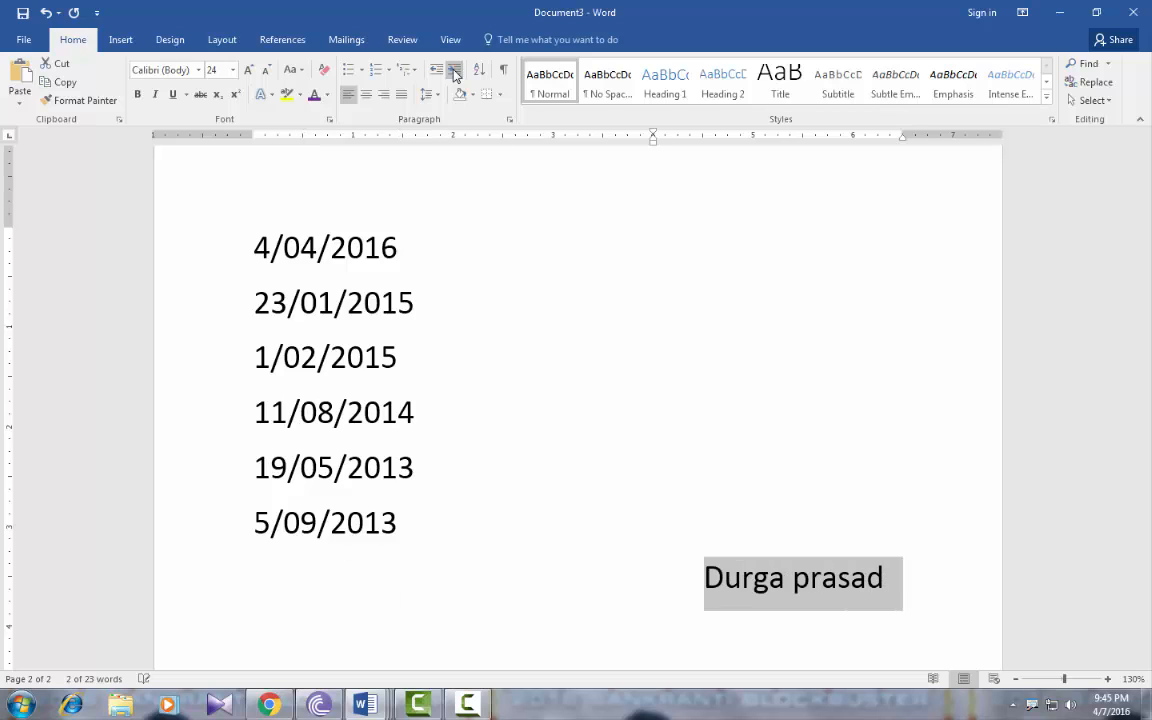
left_click(454, 72)
left_click(454, 72)
left_click(454, 72)
left_click(454, 72)
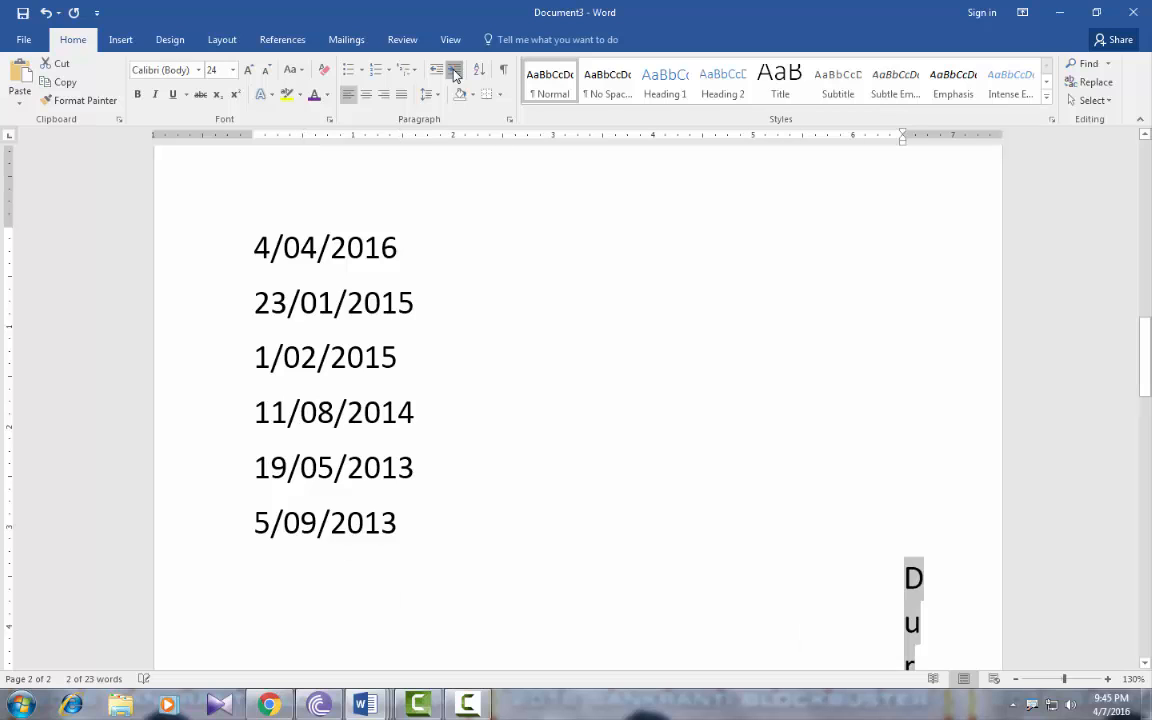
left_click(454, 72)
scroll(467, 227, "down", 9)
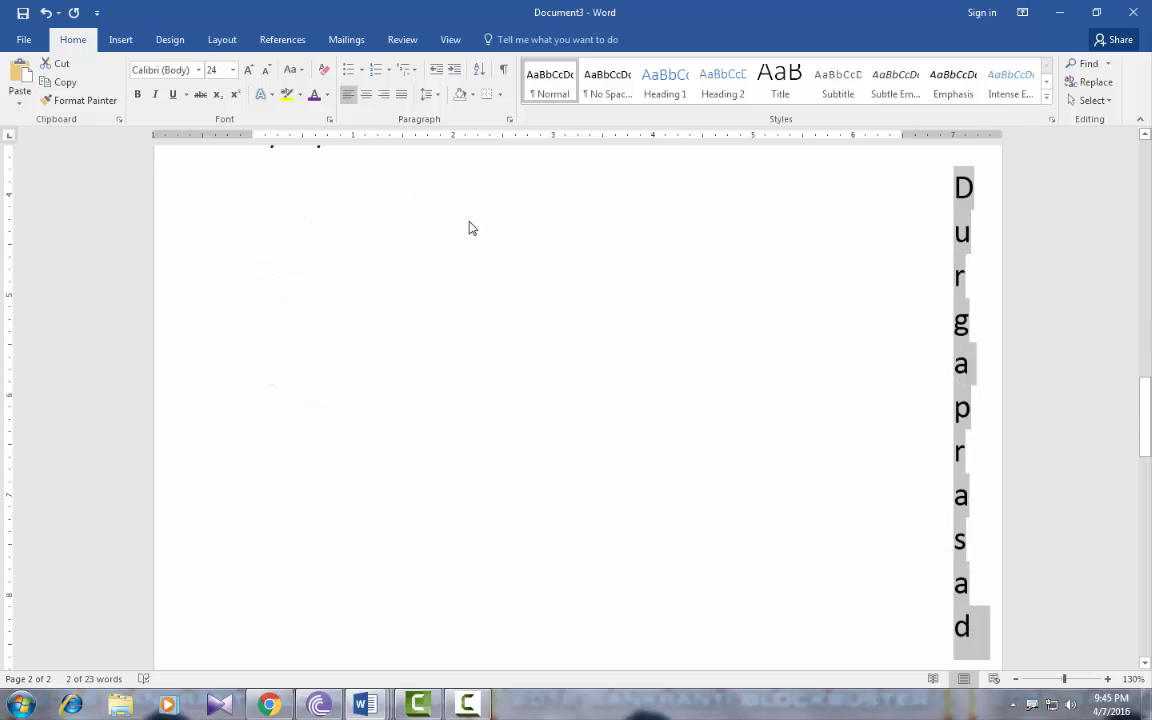
scroll(472, 225, "up", 1)
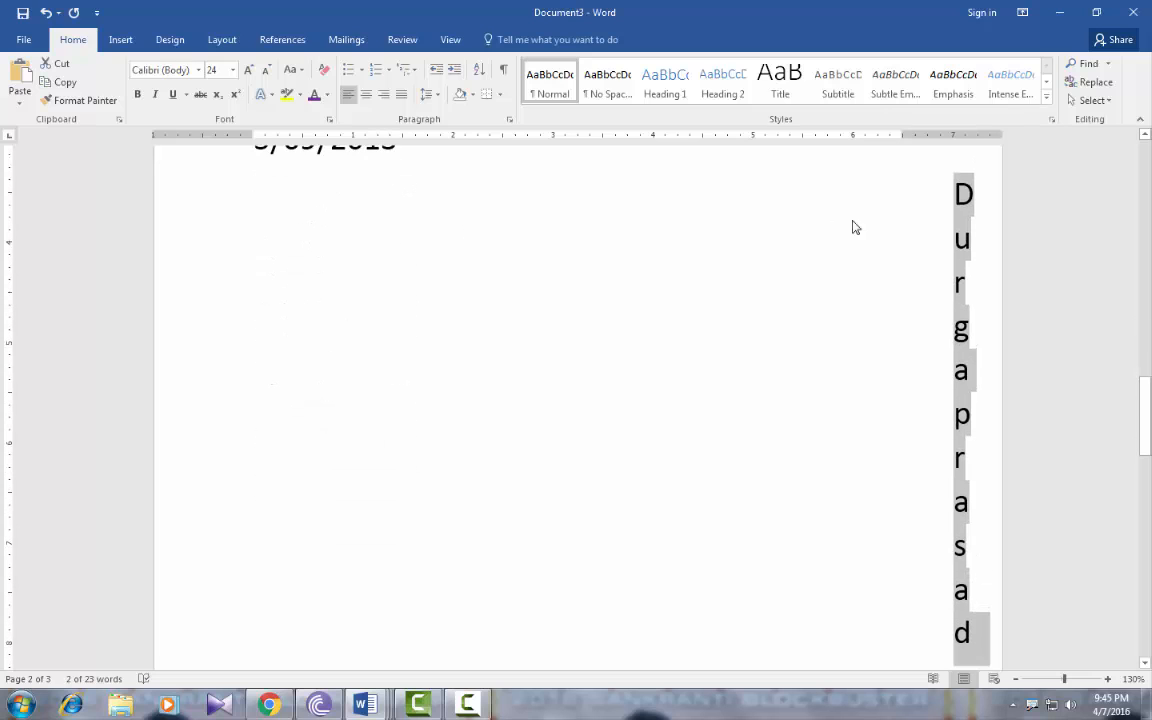
left_click(933, 224)
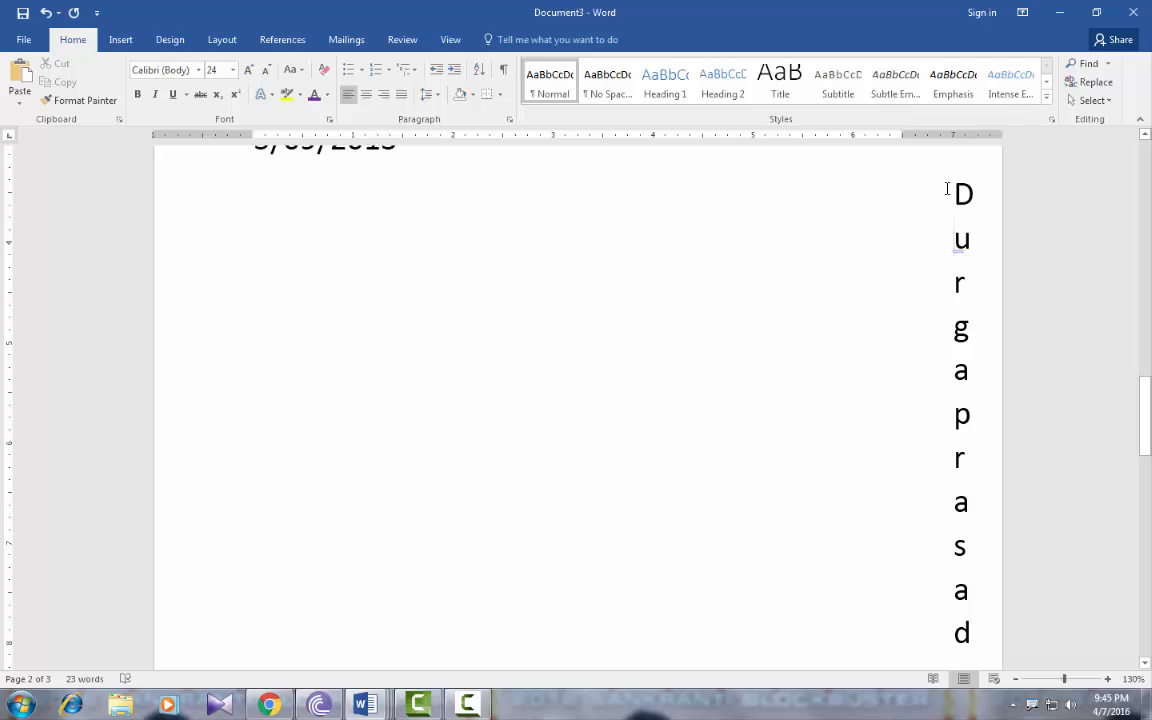